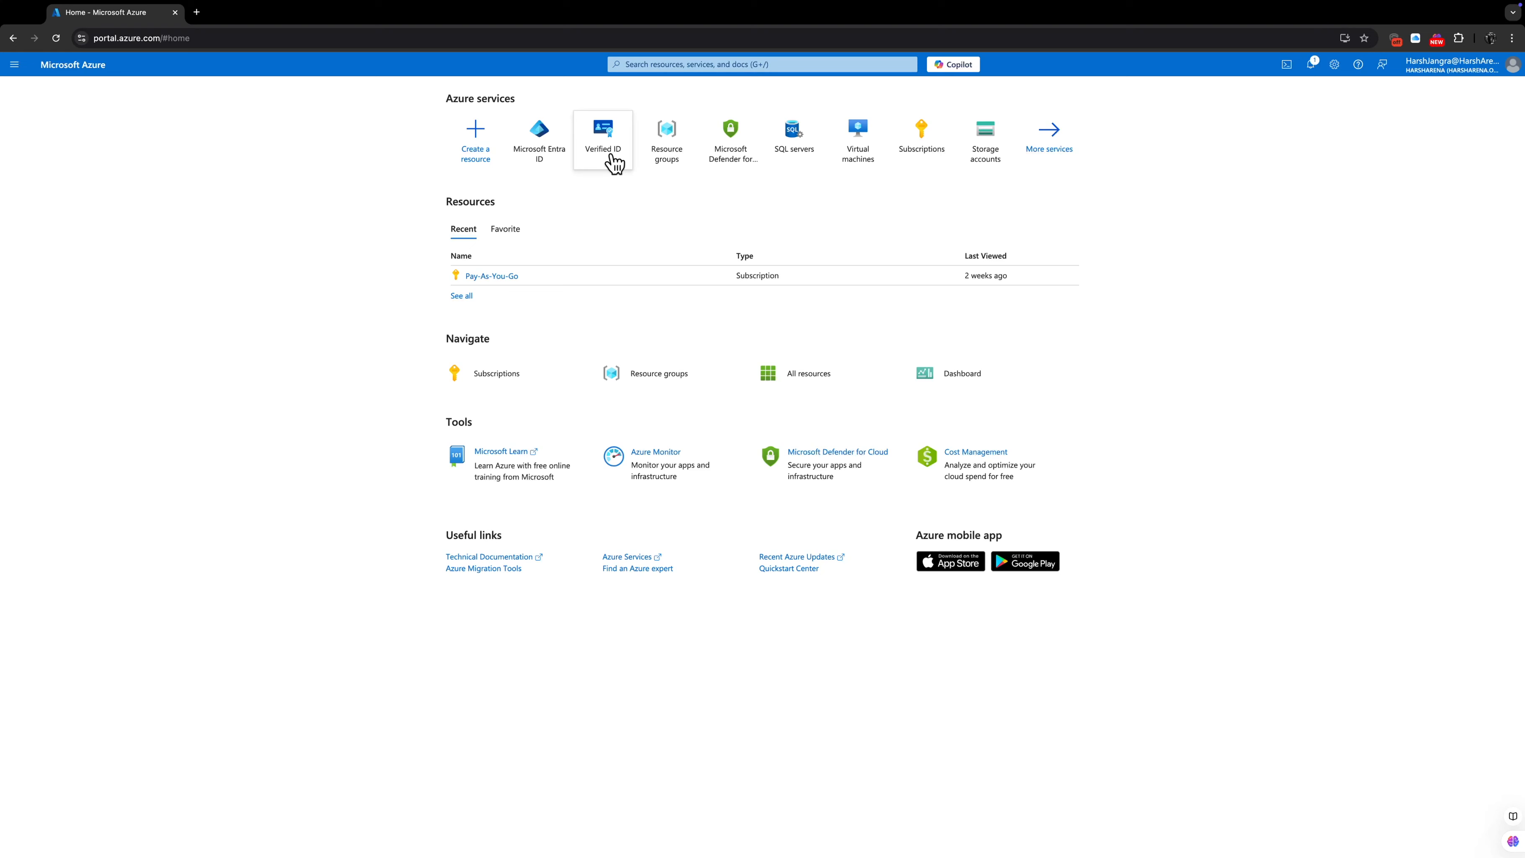
{"action": "mouse_move", "coordinate": [614, 162]}
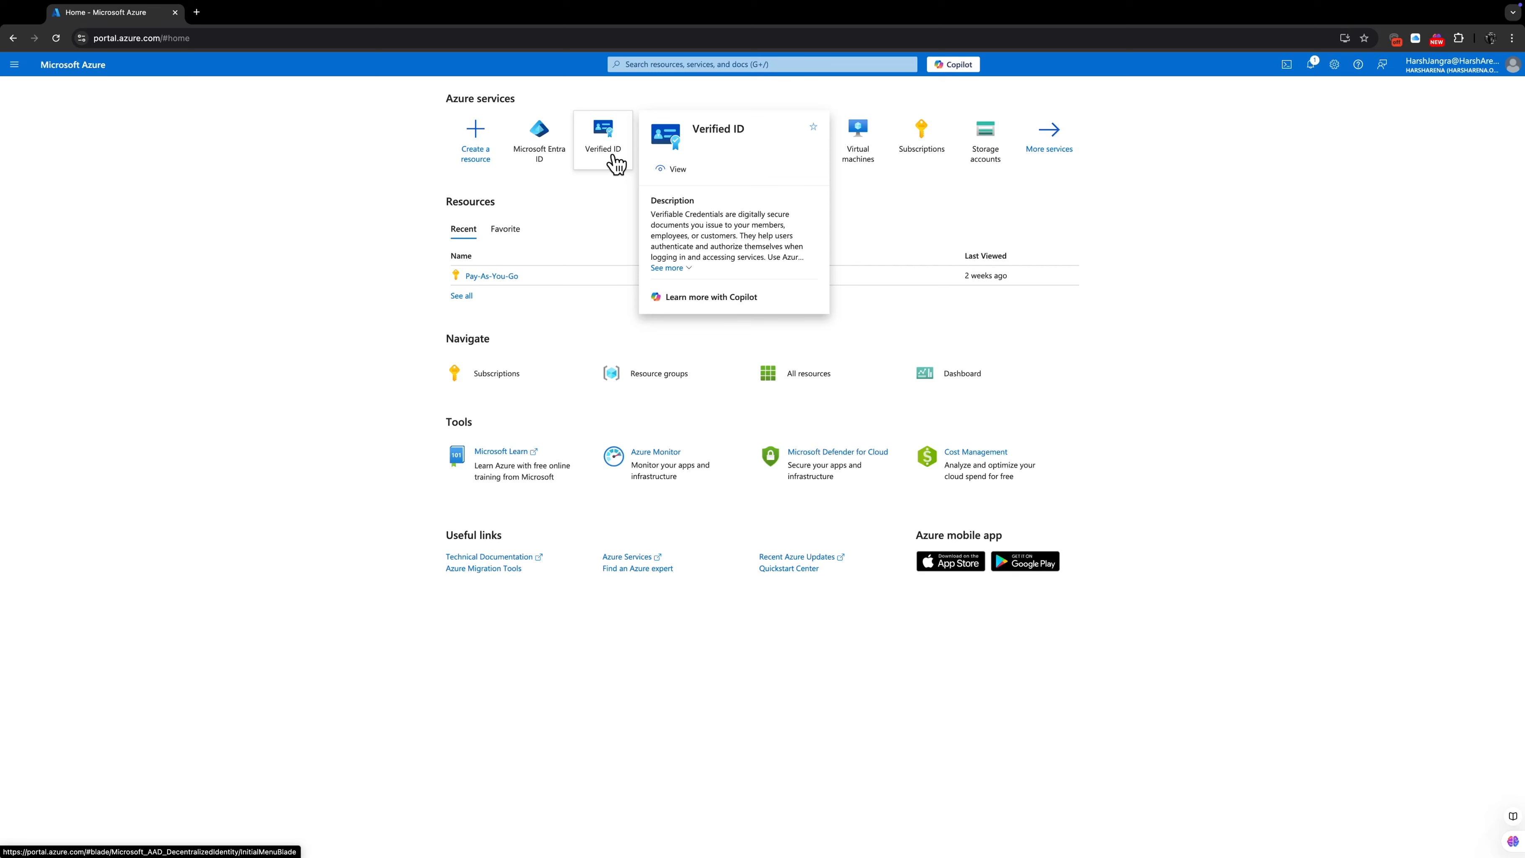
{"action": "left_click", "coordinate": [650, 64]}
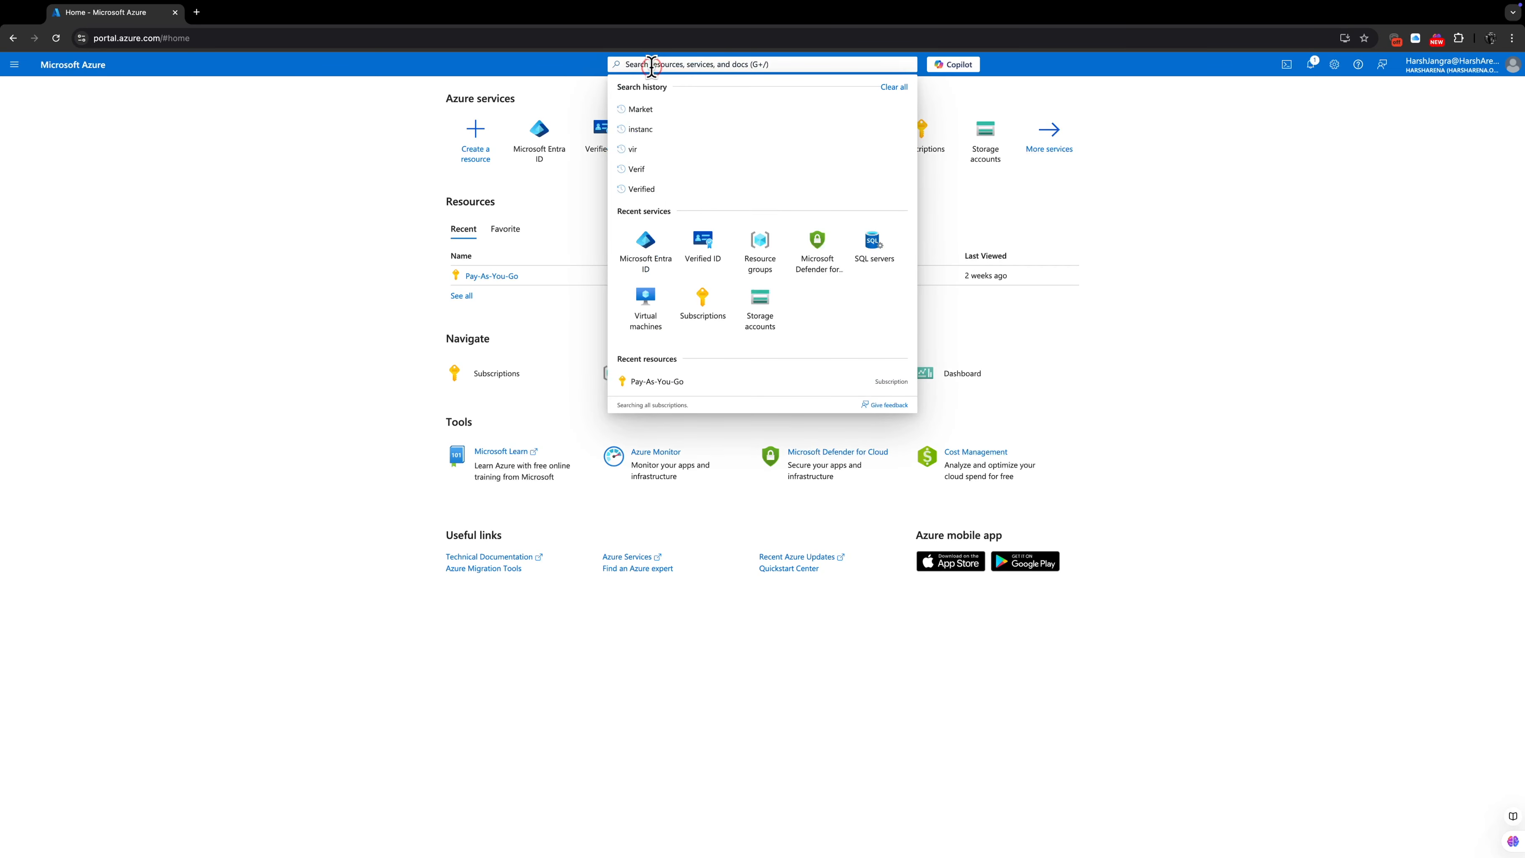
{"action": "type", "text": "Verifier"}
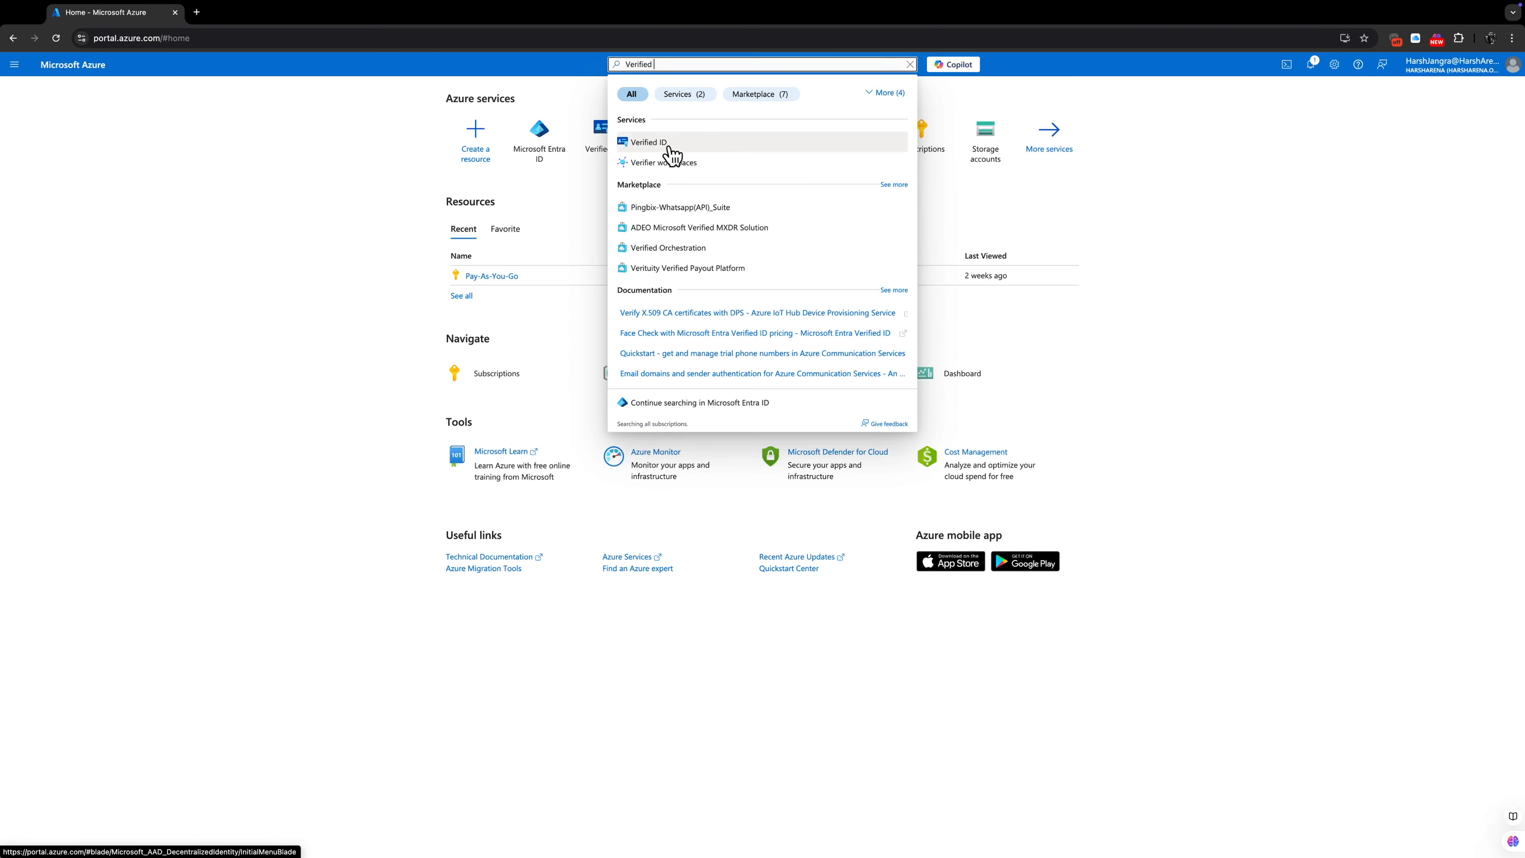
{"action": "left_click", "coordinate": [356, 178]}
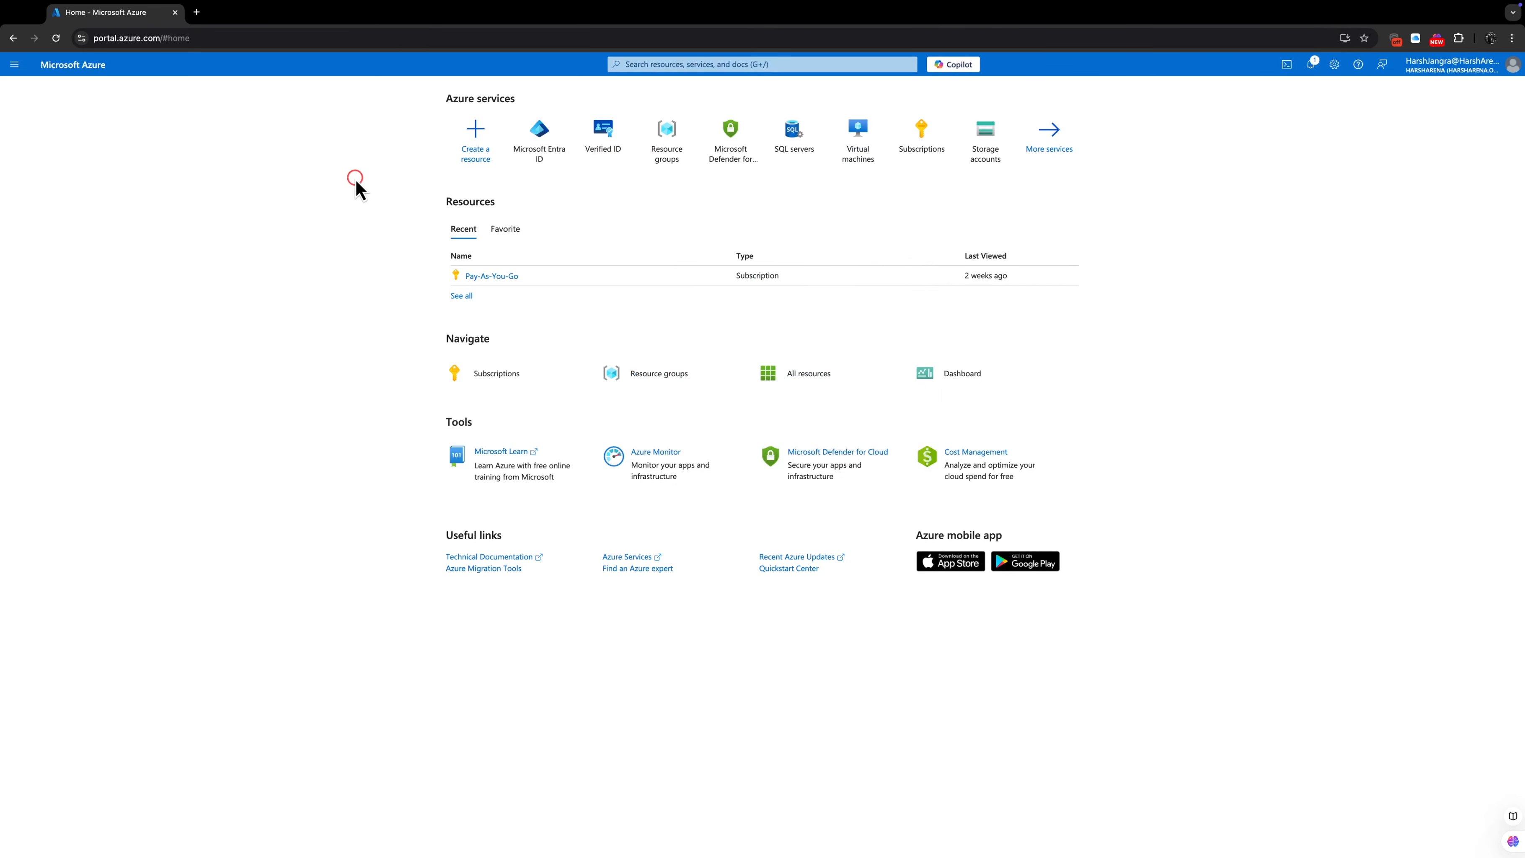
Step: Open the Verified ID service from the Security section of Microsoft Entra ID
{"action": "mouse_move", "coordinate": [556, 169]}
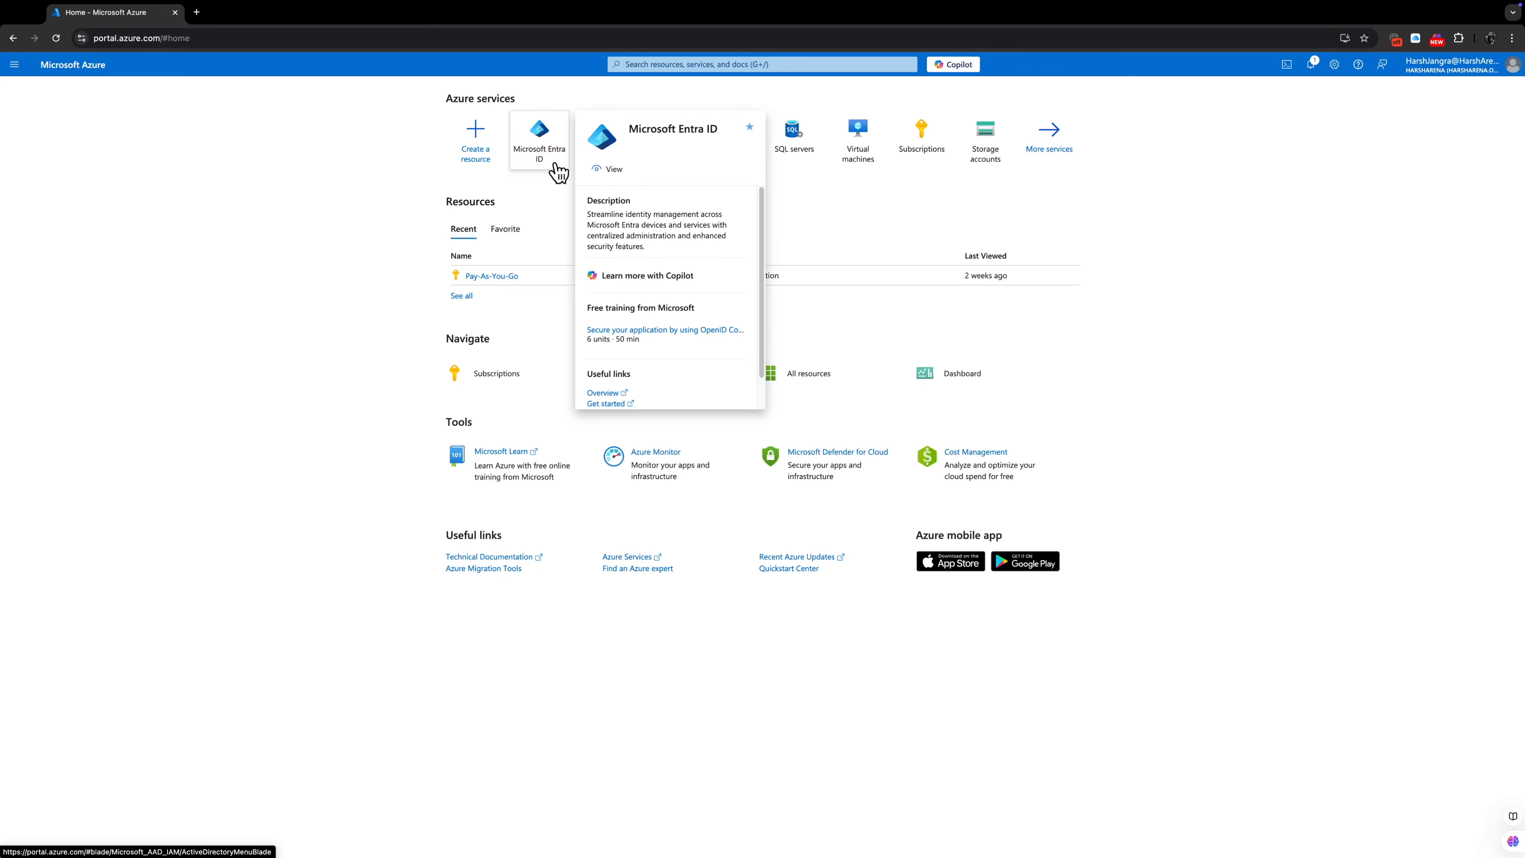
{"action": "left_click", "coordinate": [556, 167]}
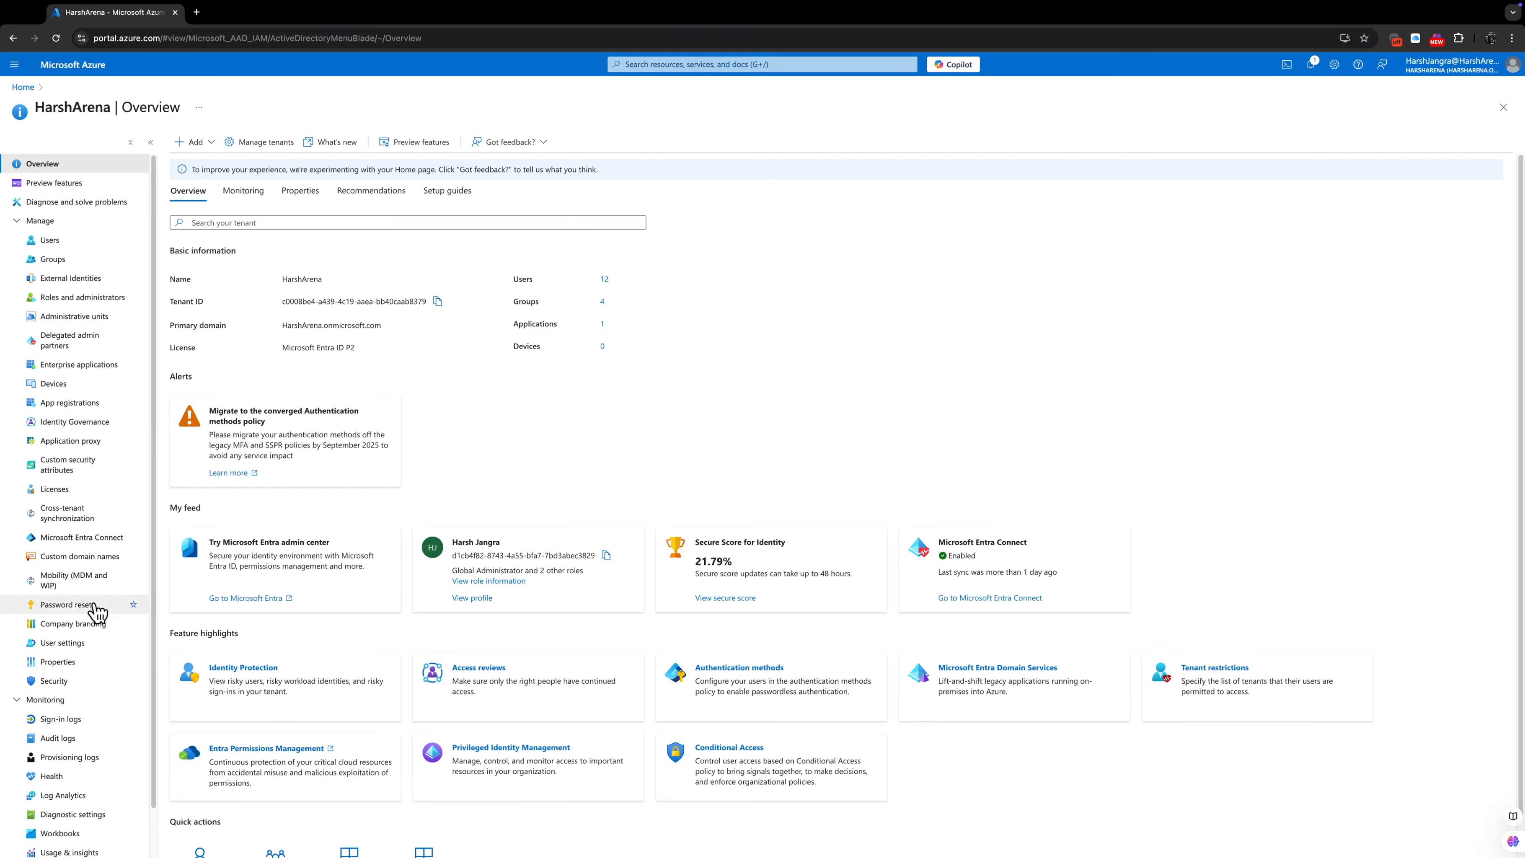
{"action": "left_click", "coordinate": [87, 689]}
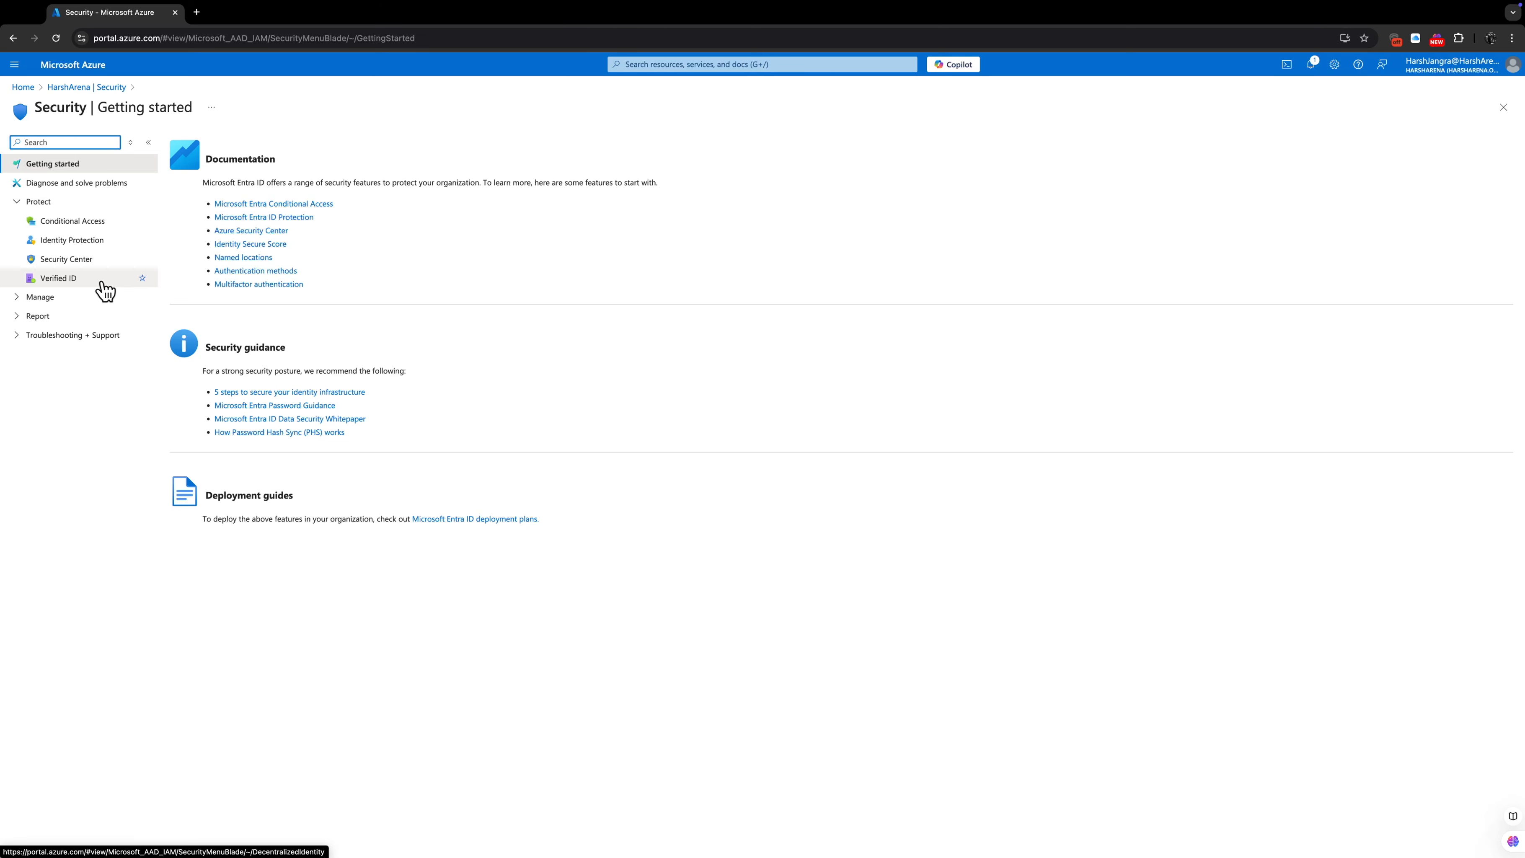
{"action": "left_click", "coordinate": [103, 282]}
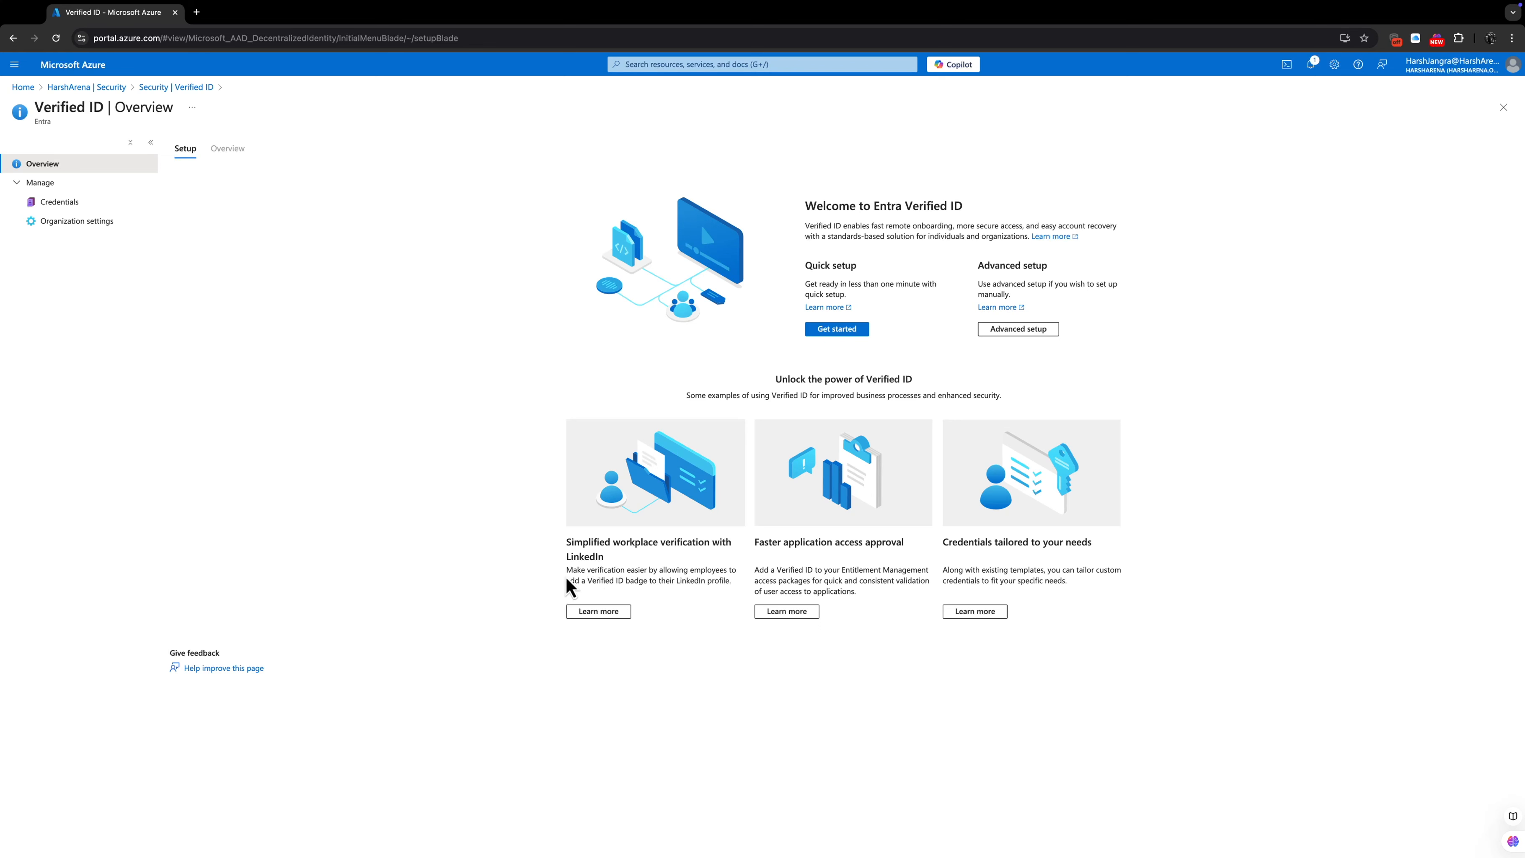
Step: Read the Microsoft Learn article on setting up LinkedIn workplace verification, from its setup steps to the FAQ, and close it
{"action": "left_click_drag", "start_coordinate": [567, 569], "coordinate": [686, 582]}
{"action": "left_click", "coordinate": [687, 646]}
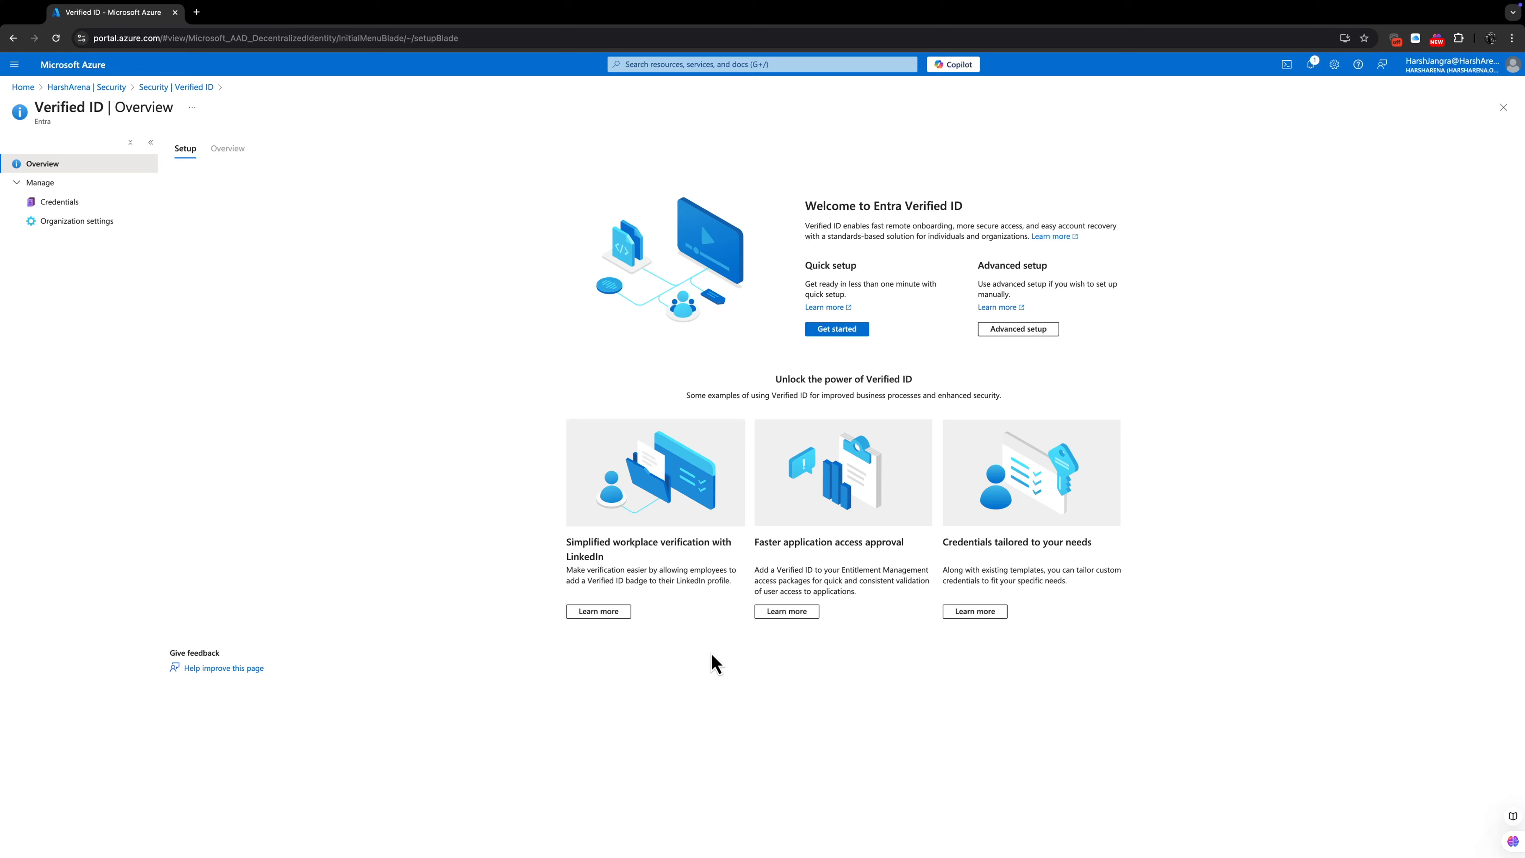
{"action": "left_click", "coordinate": [628, 616]}
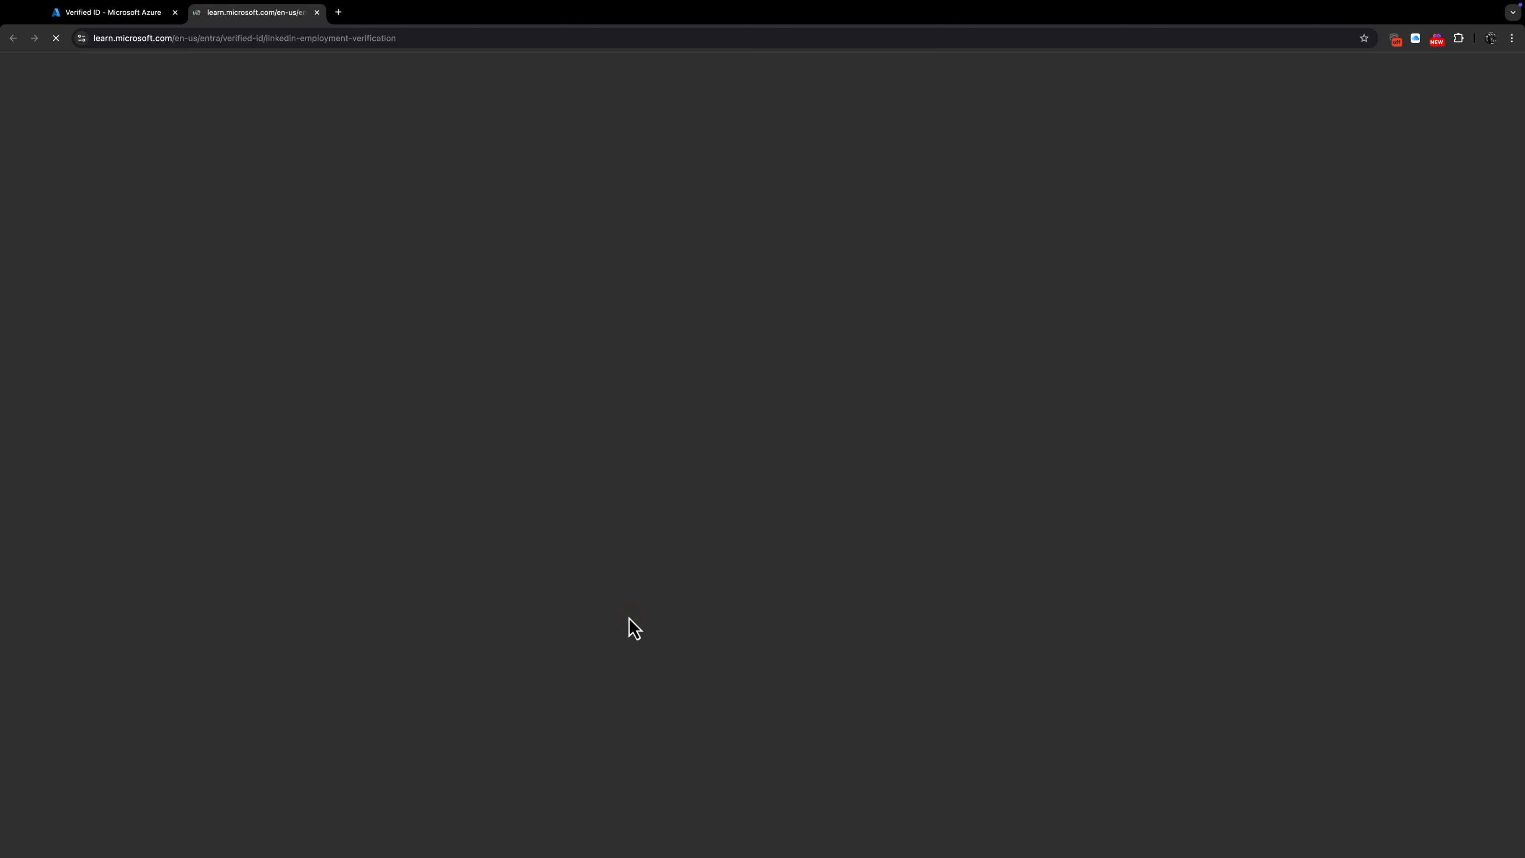
{"action": "scroll", "coordinate": [821, 690], "scroll_direction": "down", "scroll_amount": 4}
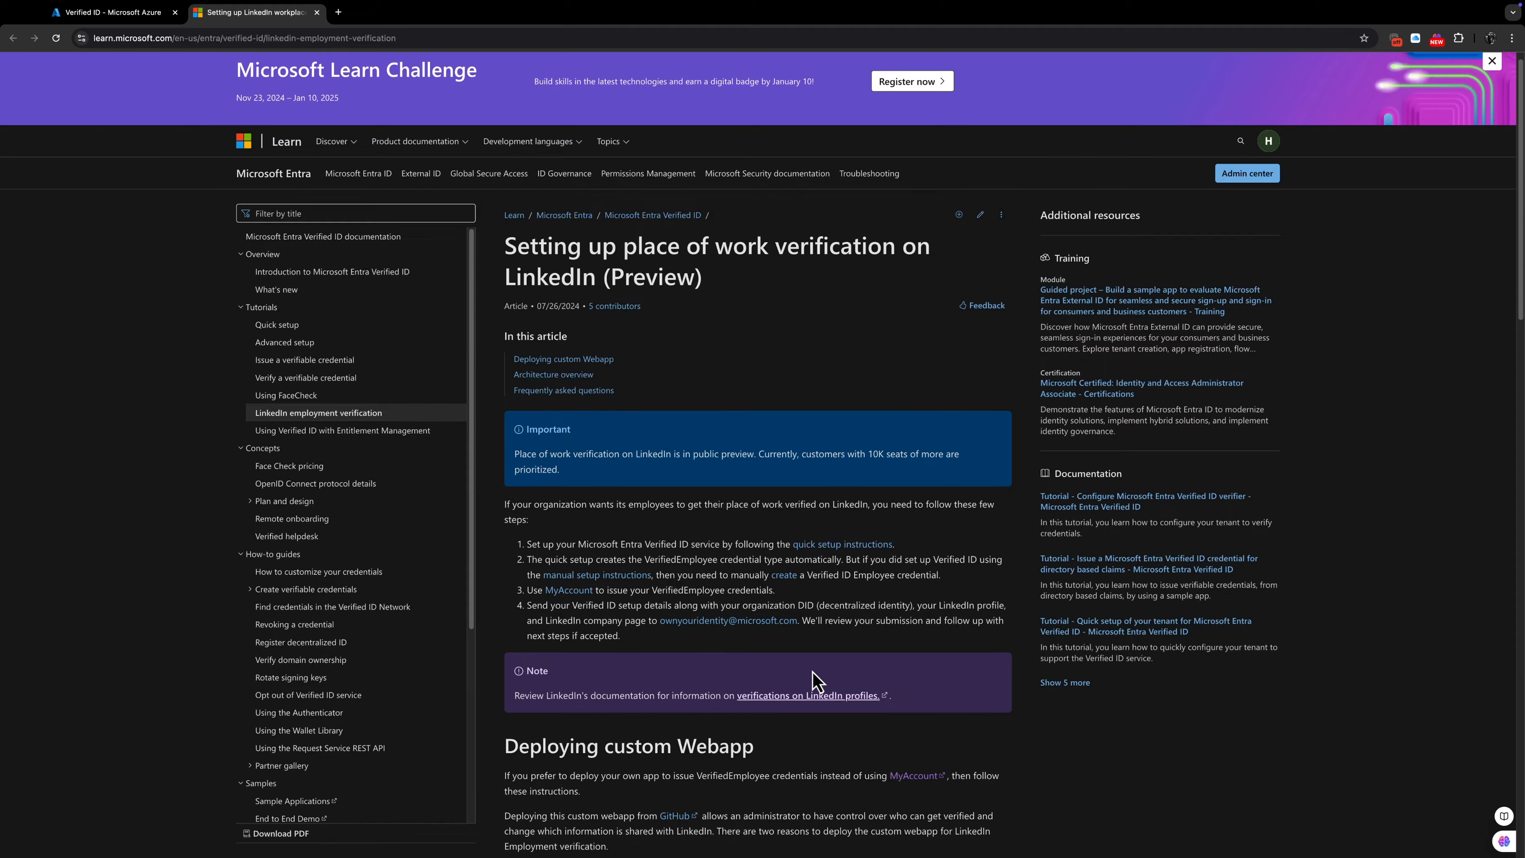
{"action": "scroll", "coordinate": [811, 669], "scroll_direction": "down", "scroll_amount": 2}
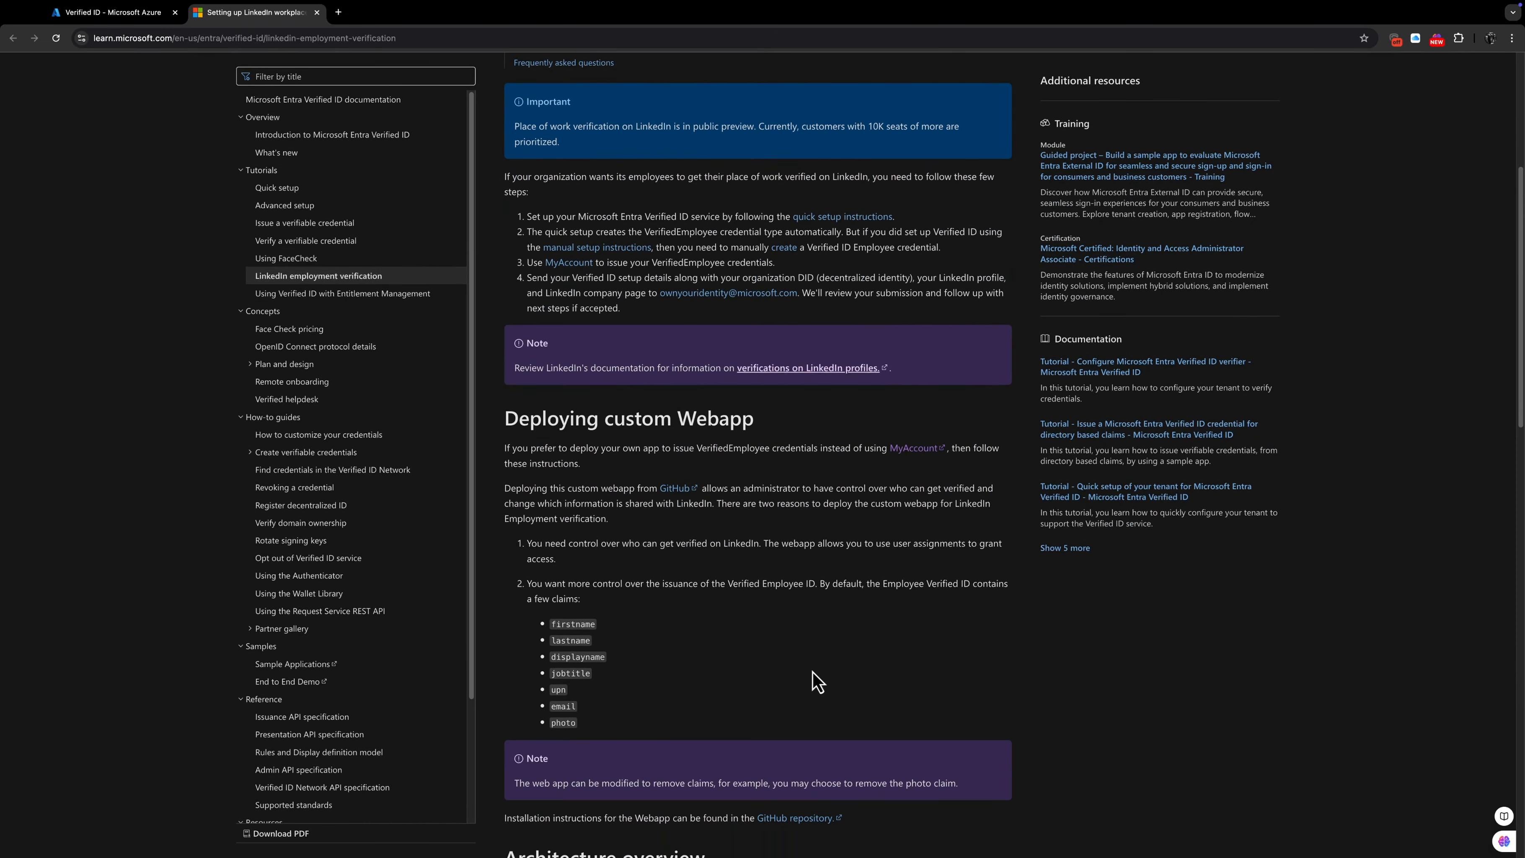
{"action": "scroll", "coordinate": [812, 671], "scroll_direction": "down", "scroll_amount": 8}
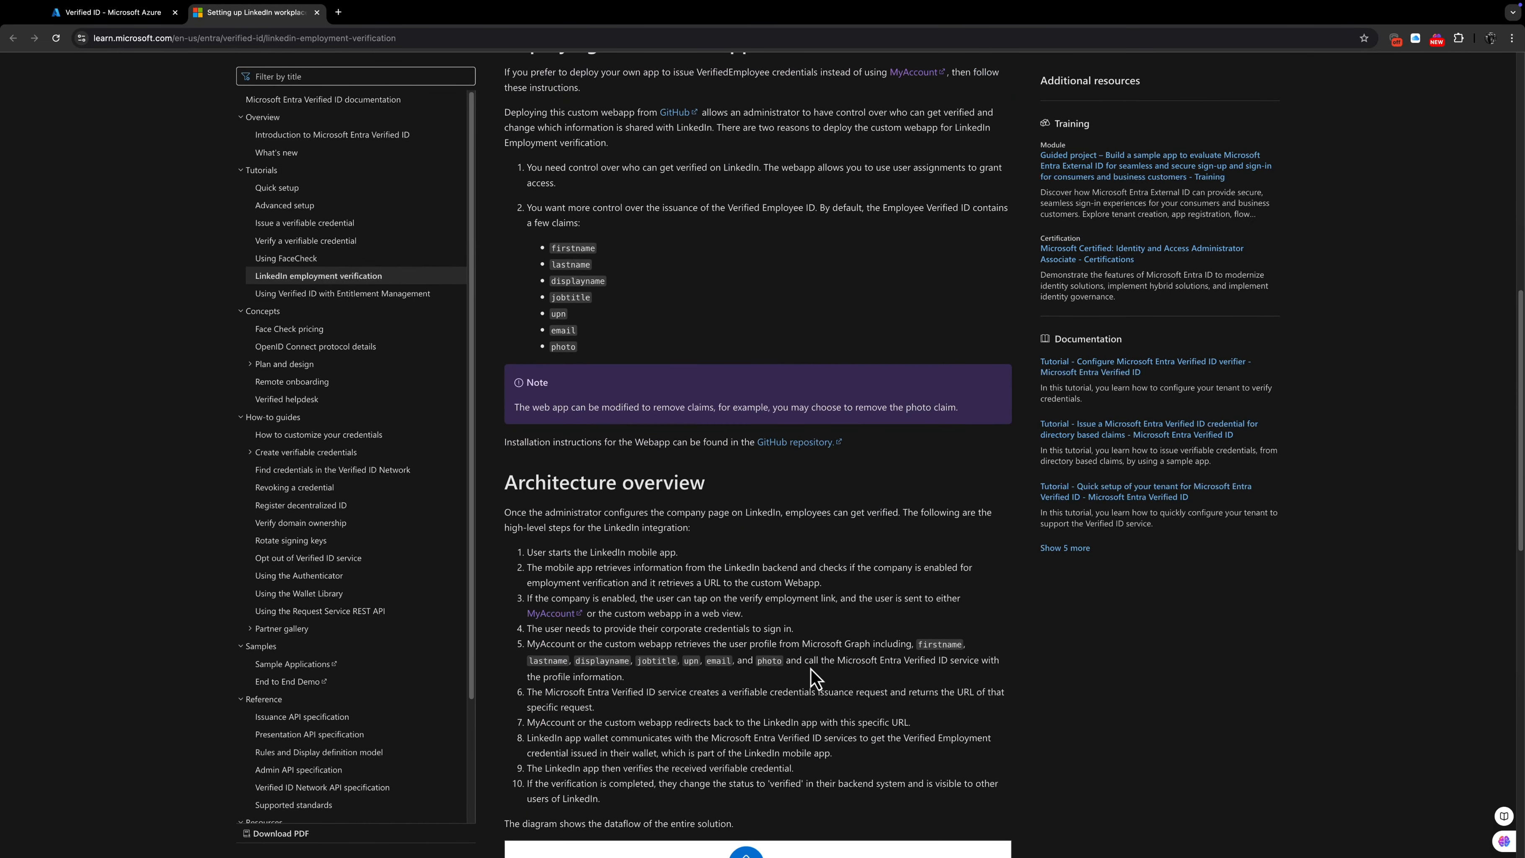
{"action": "scroll", "coordinate": [810, 667], "scroll_direction": "down", "scroll_amount": 4}
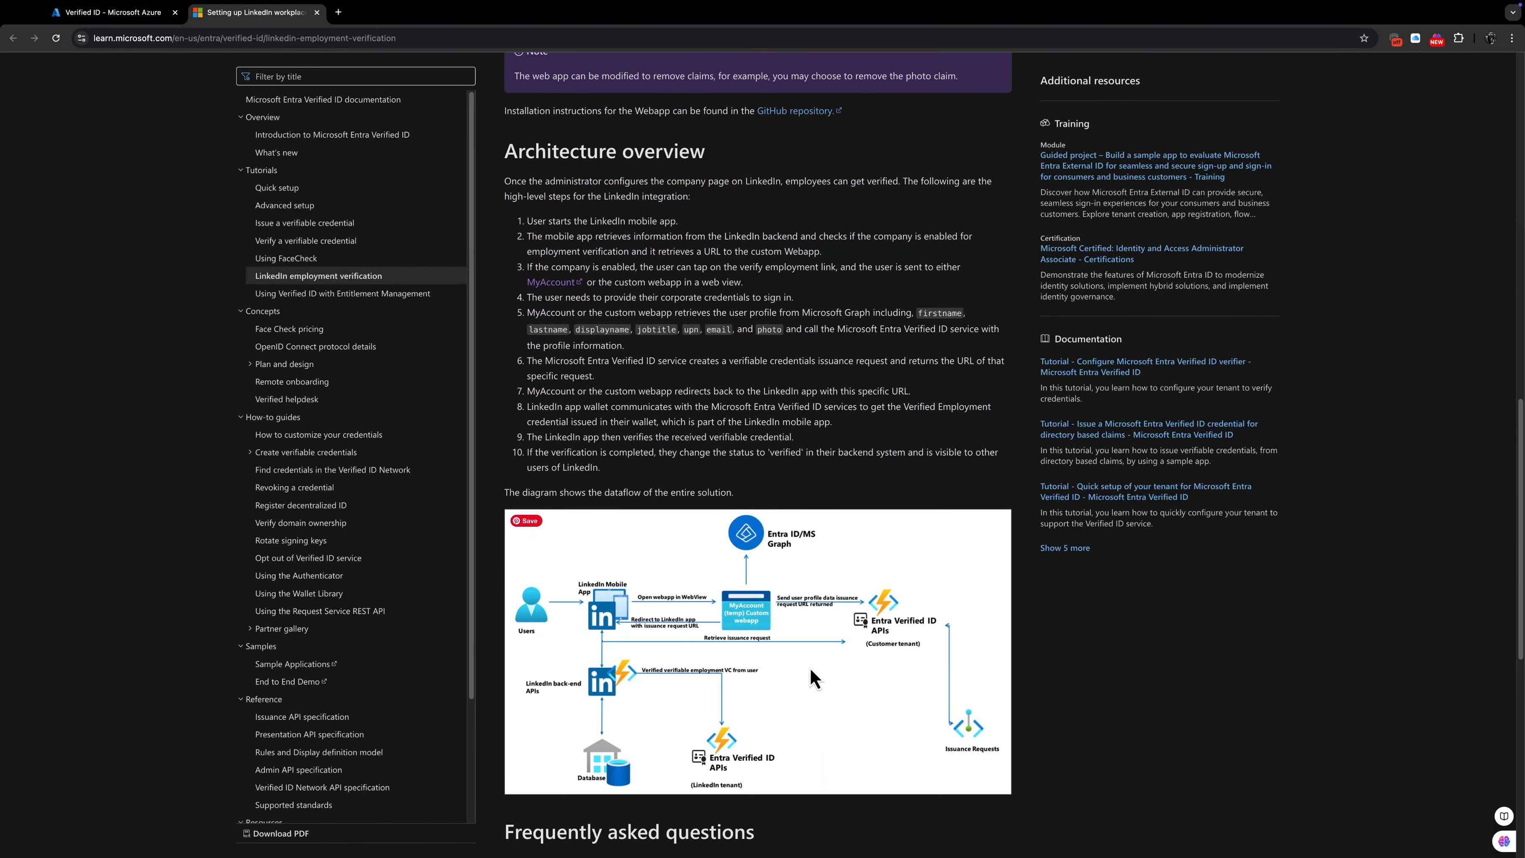
{"action": "scroll", "coordinate": [810, 667], "scroll_direction": "up", "scroll_amount": 4}
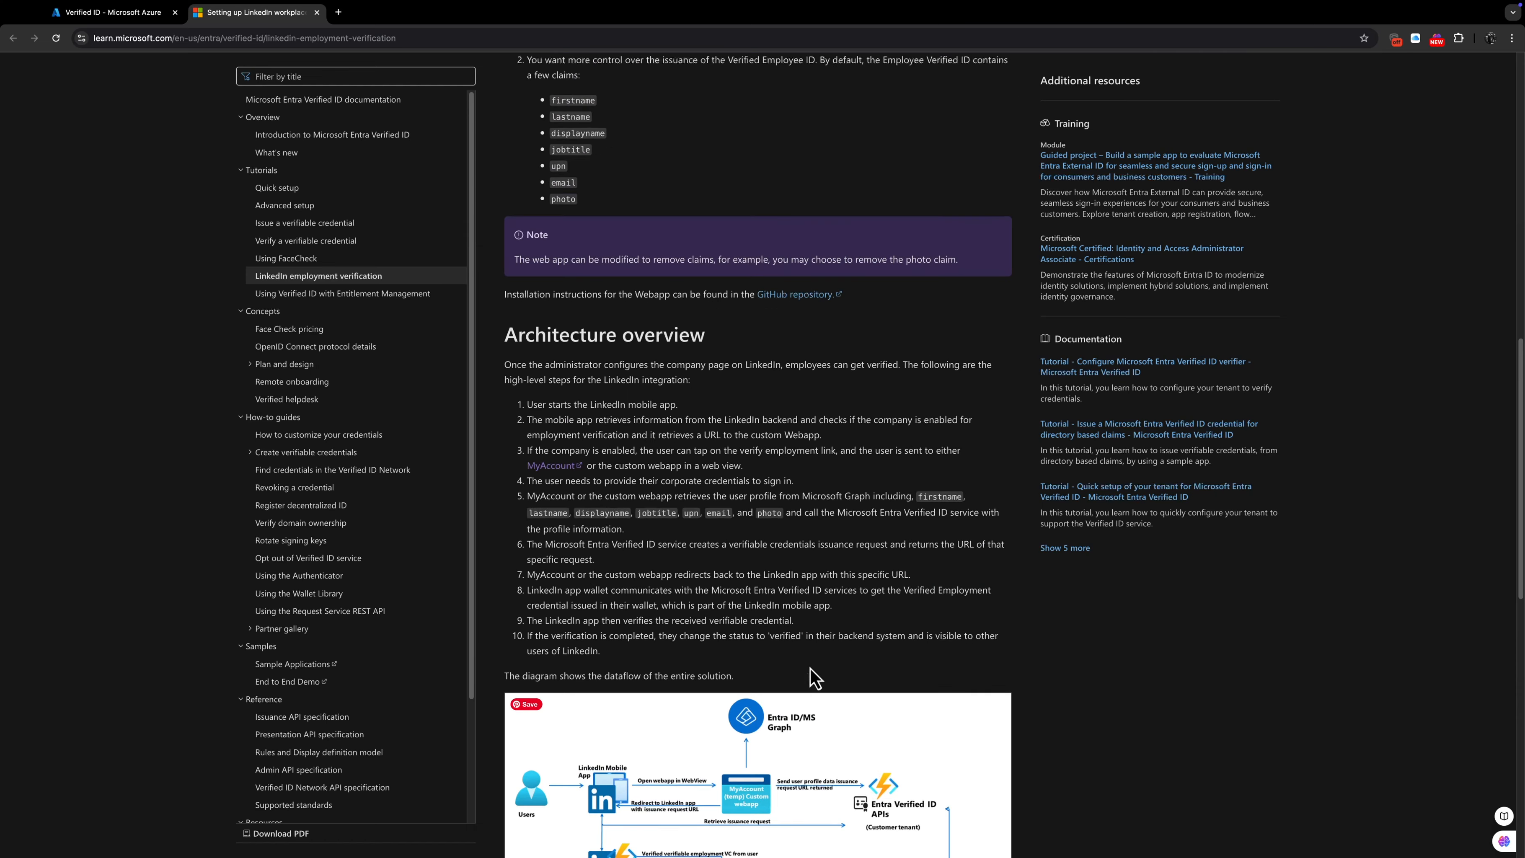
{"action": "scroll", "coordinate": [810, 667], "scroll_direction": "down", "scroll_amount": 14}
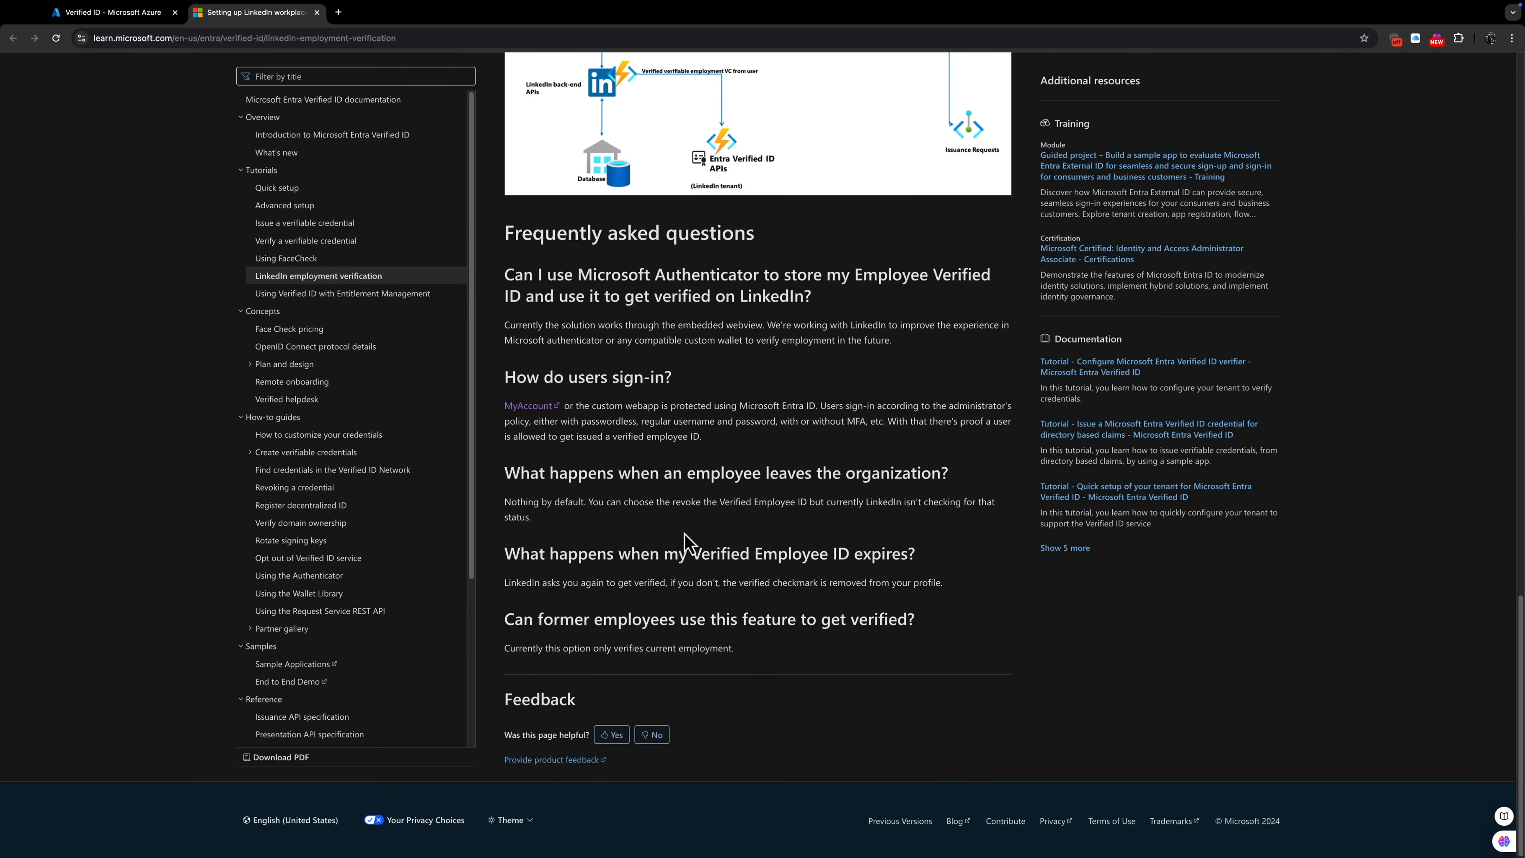
{"action": "left_click", "coordinate": [316, 12]}
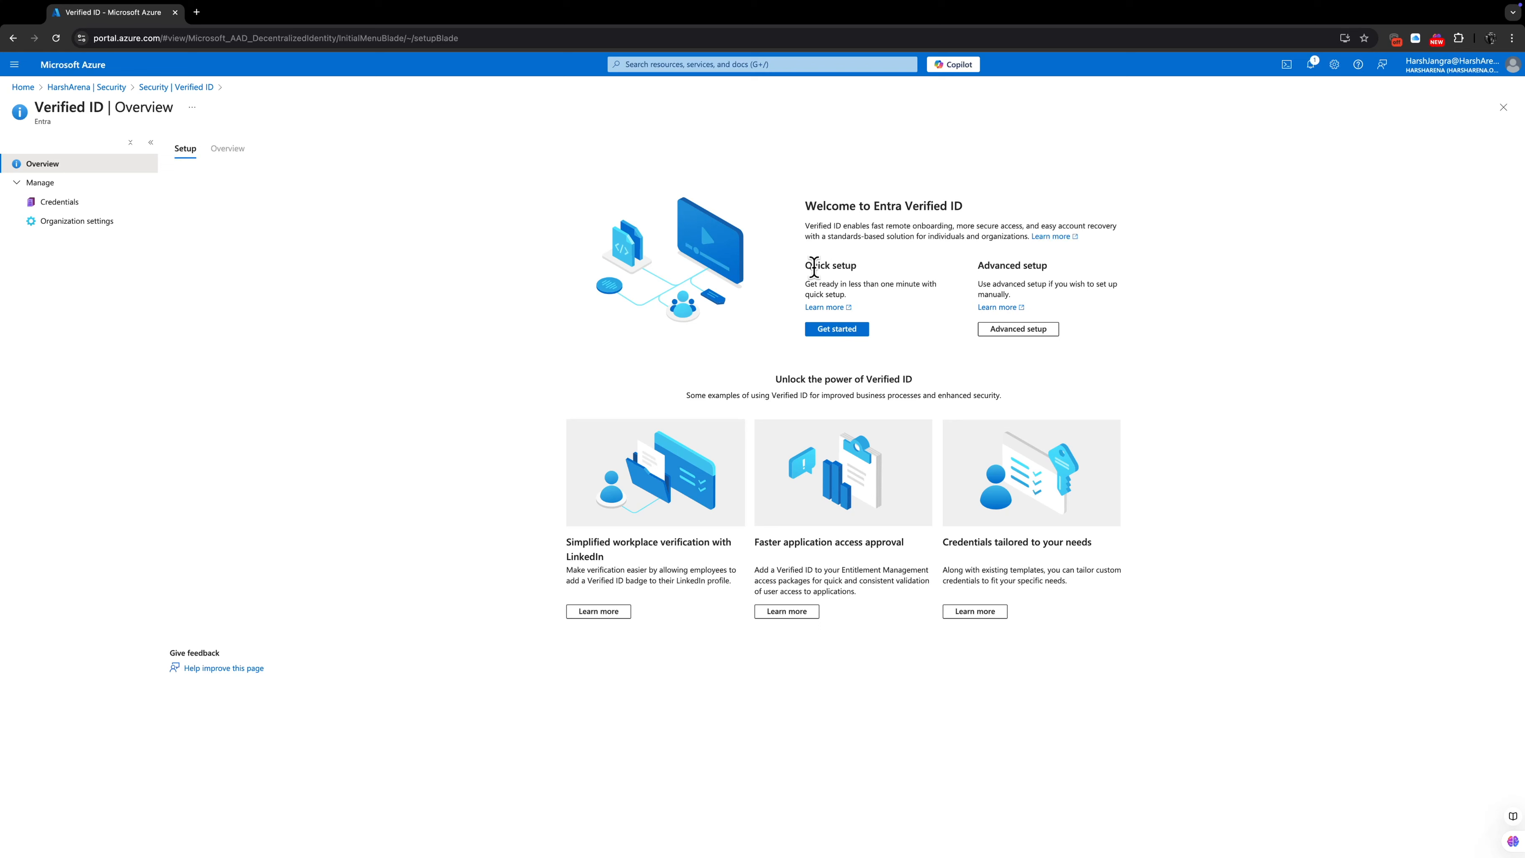
Step: Set up Verified ID for the organization using Quick setup rather than Advanced setup
{"action": "left_click_drag", "start_coordinate": [803, 268], "coordinate": [865, 265]}
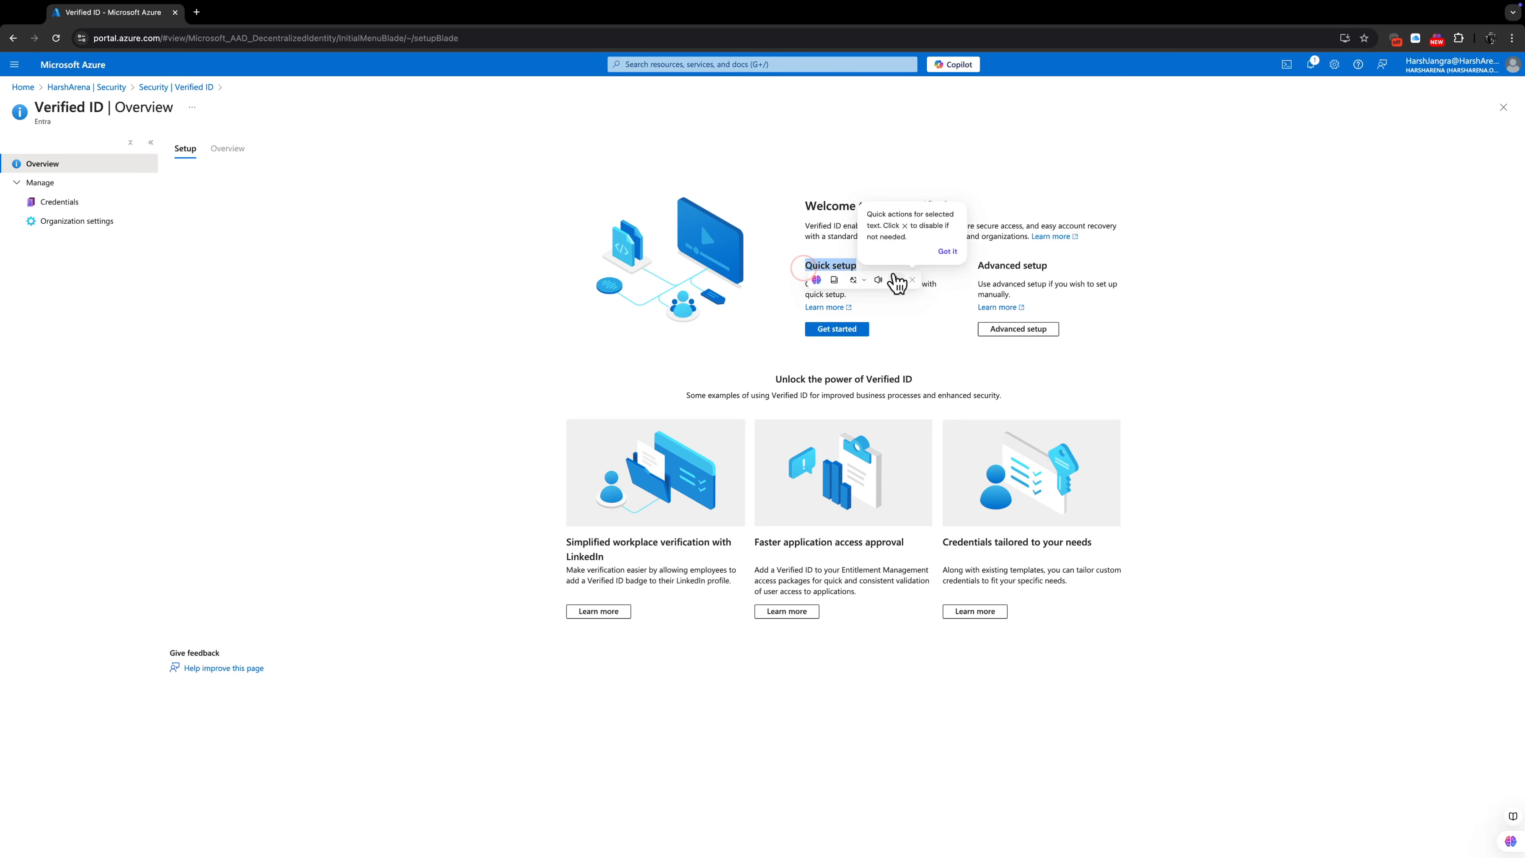
{"action": "left_click", "coordinate": [948, 252]}
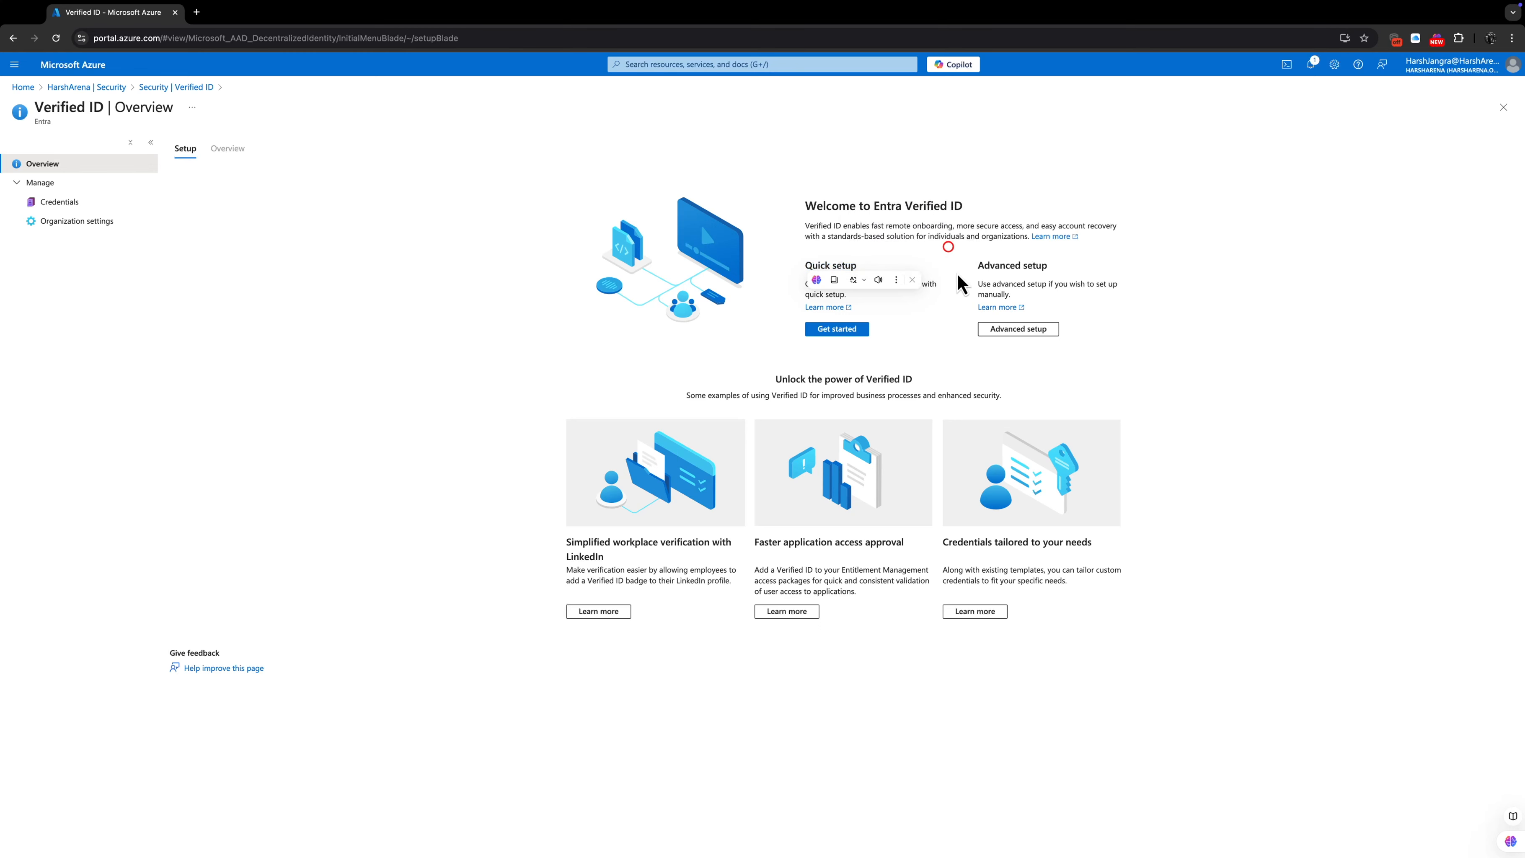
{"action": "left_click_drag", "start_coordinate": [978, 265], "coordinate": [1065, 272]}
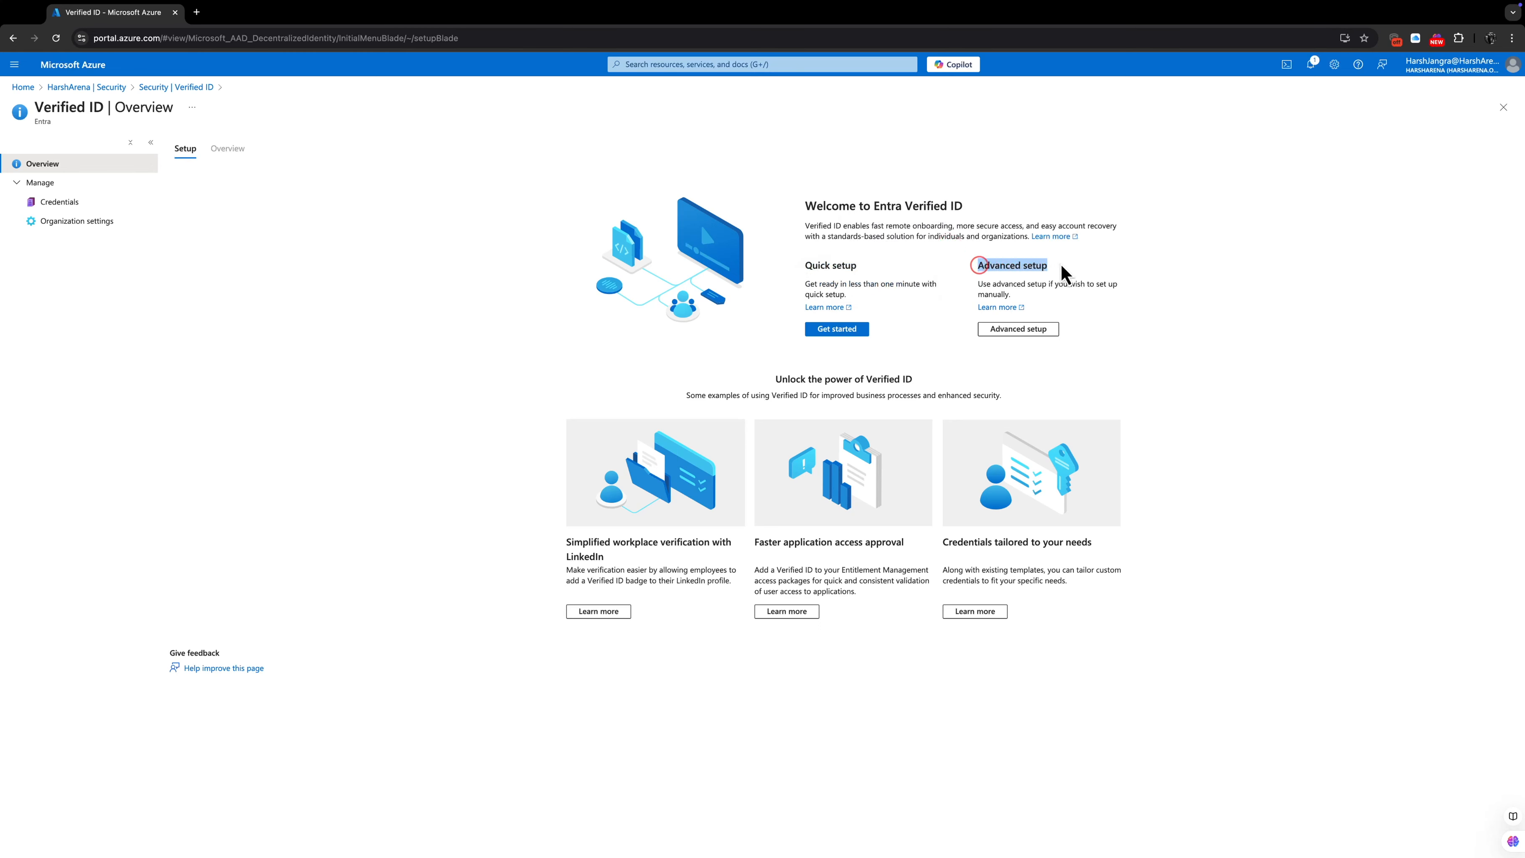
{"action": "left_click", "coordinate": [1085, 250]}
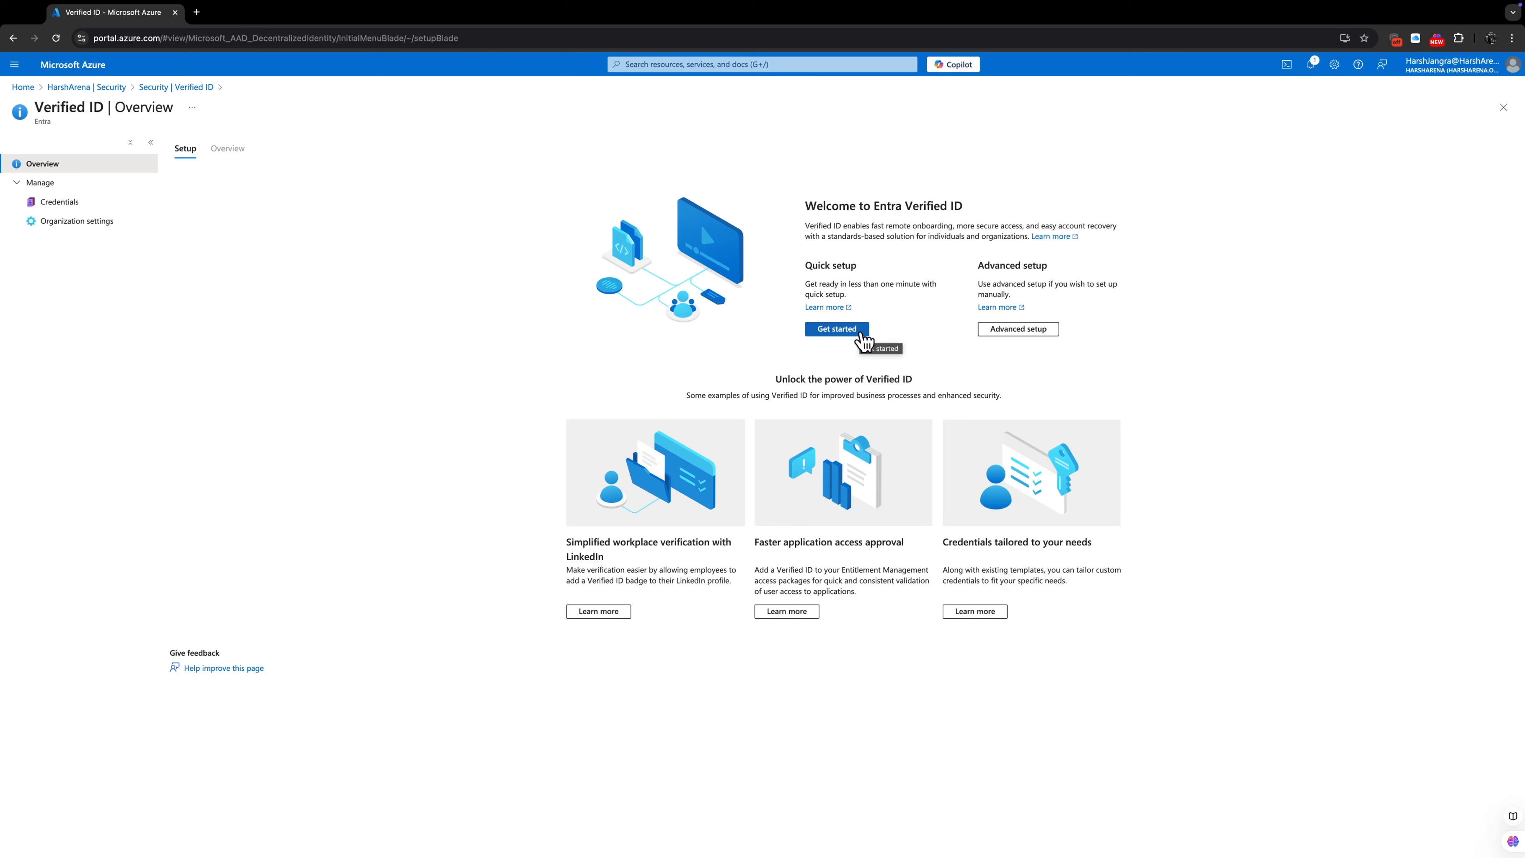
{"action": "left_click", "coordinate": [860, 333]}
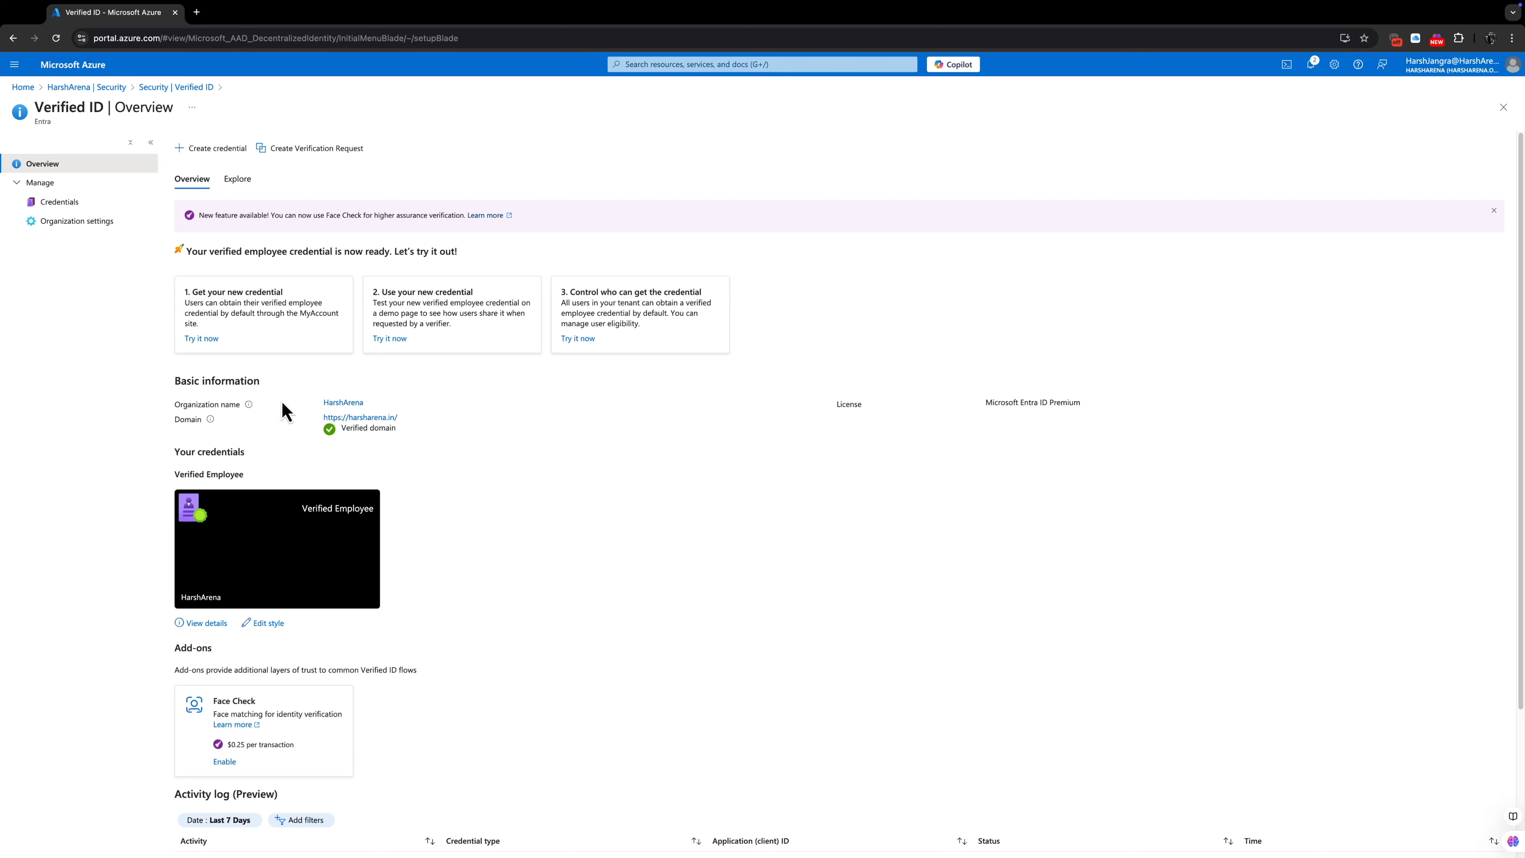
Step: Review the organization's basic information and domain settings from the Verified ID overview, and check the signed-in account
{"action": "left_click_drag", "start_coordinate": [259, 380], "coordinate": [177, 388]}
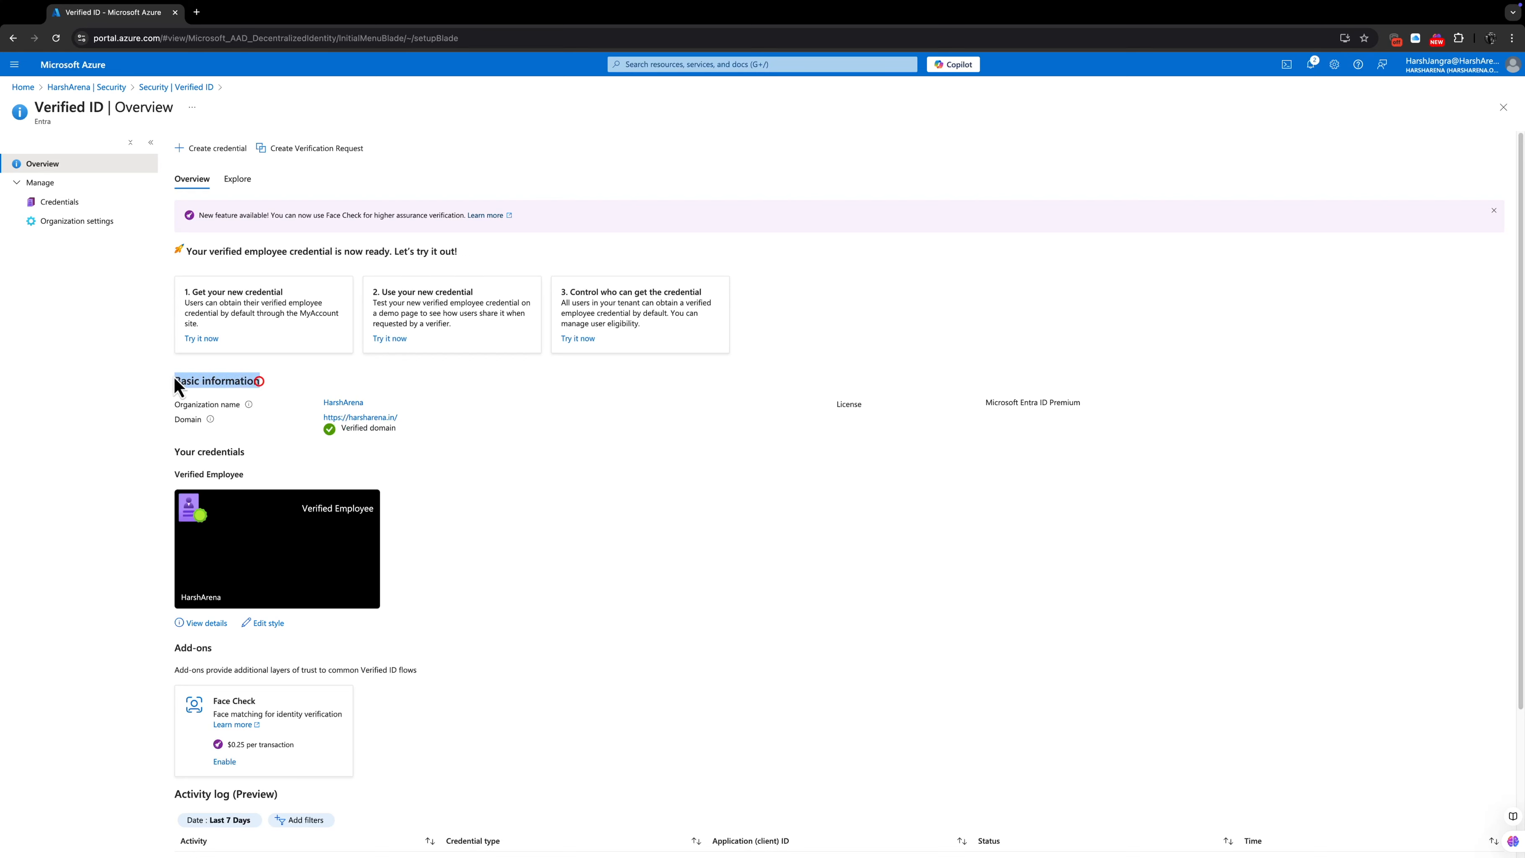
{"action": "left_click", "coordinate": [509, 429]}
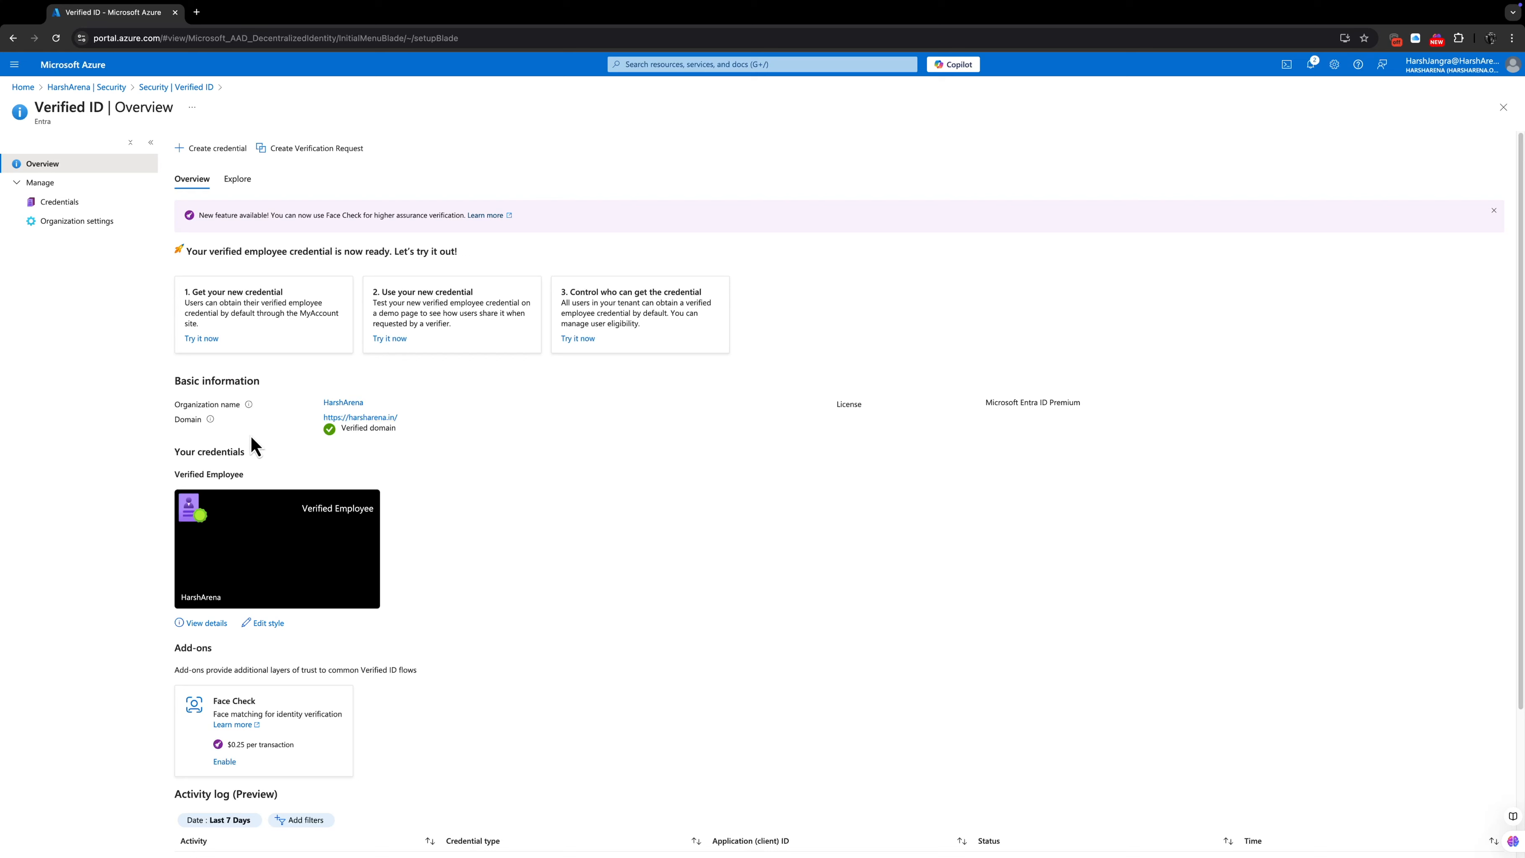
{"action": "left_click", "coordinate": [367, 419]}
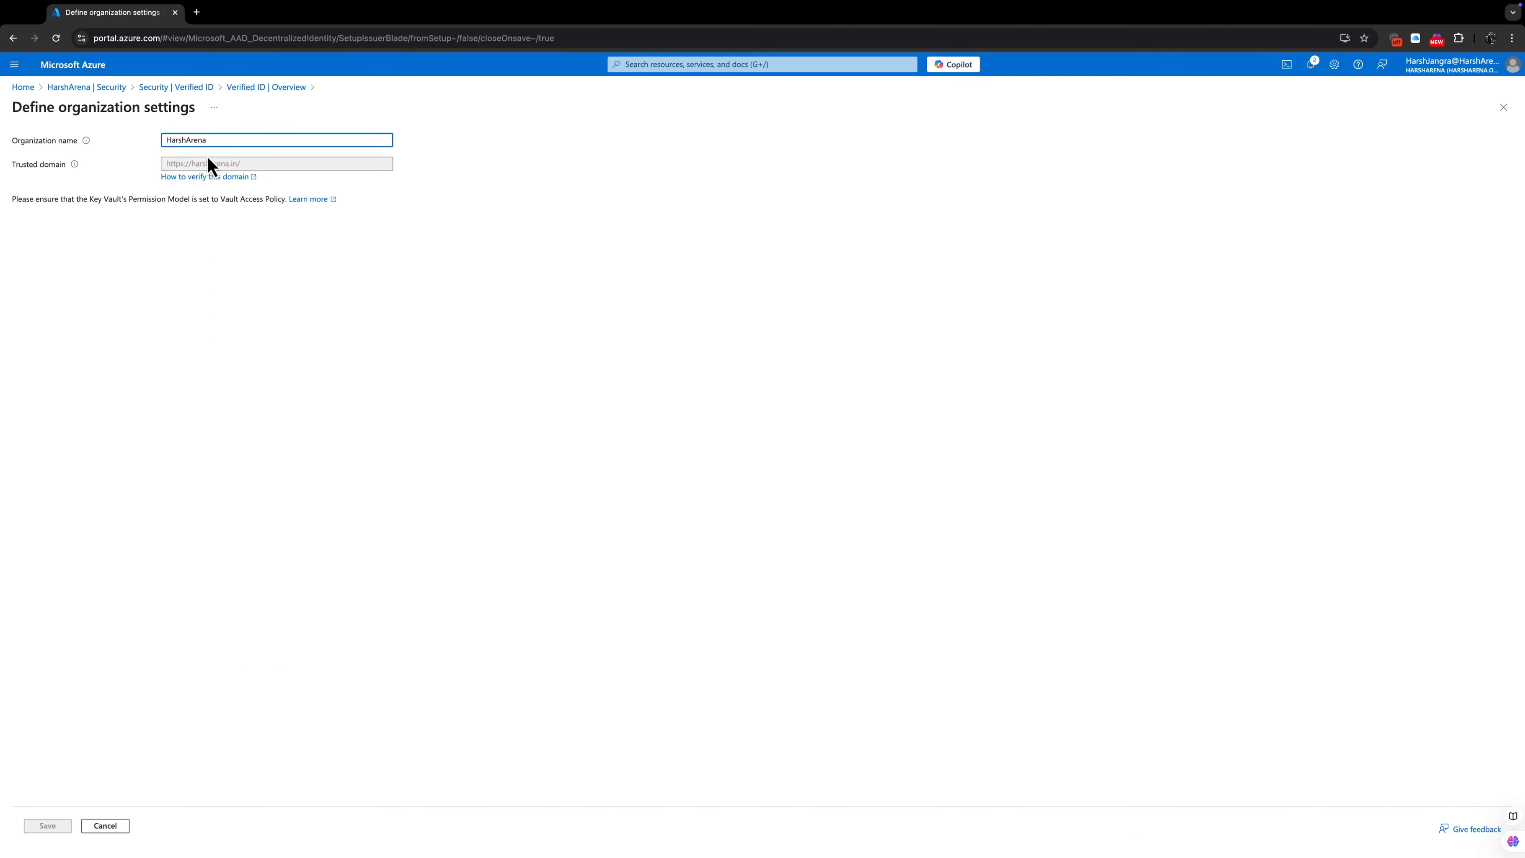
{"action": "left_click", "coordinate": [243, 89]}
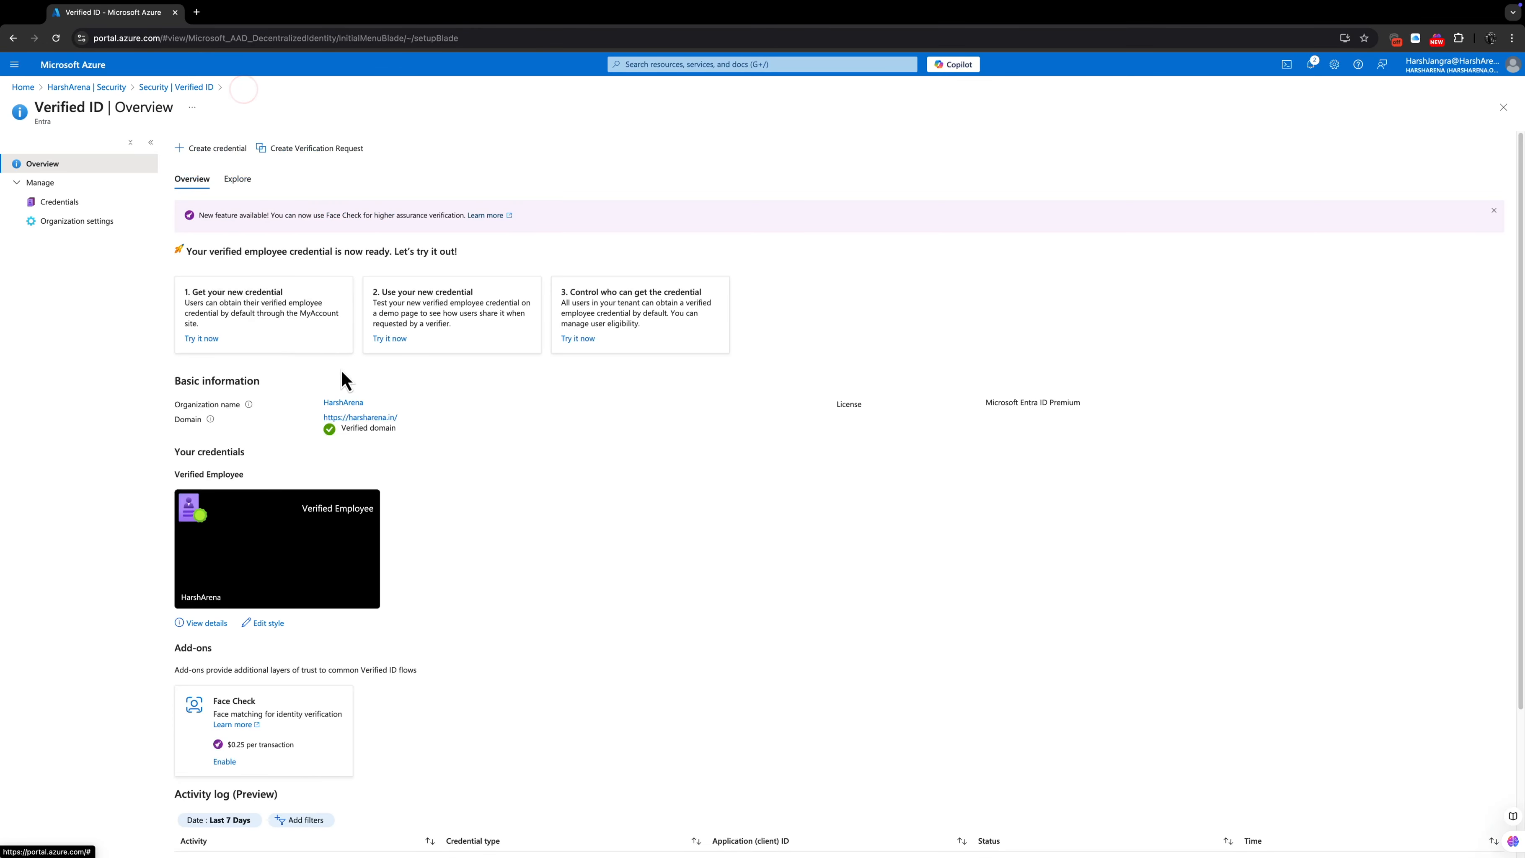
{"action": "left_click_drag", "start_coordinate": [399, 431], "coordinate": [329, 430]}
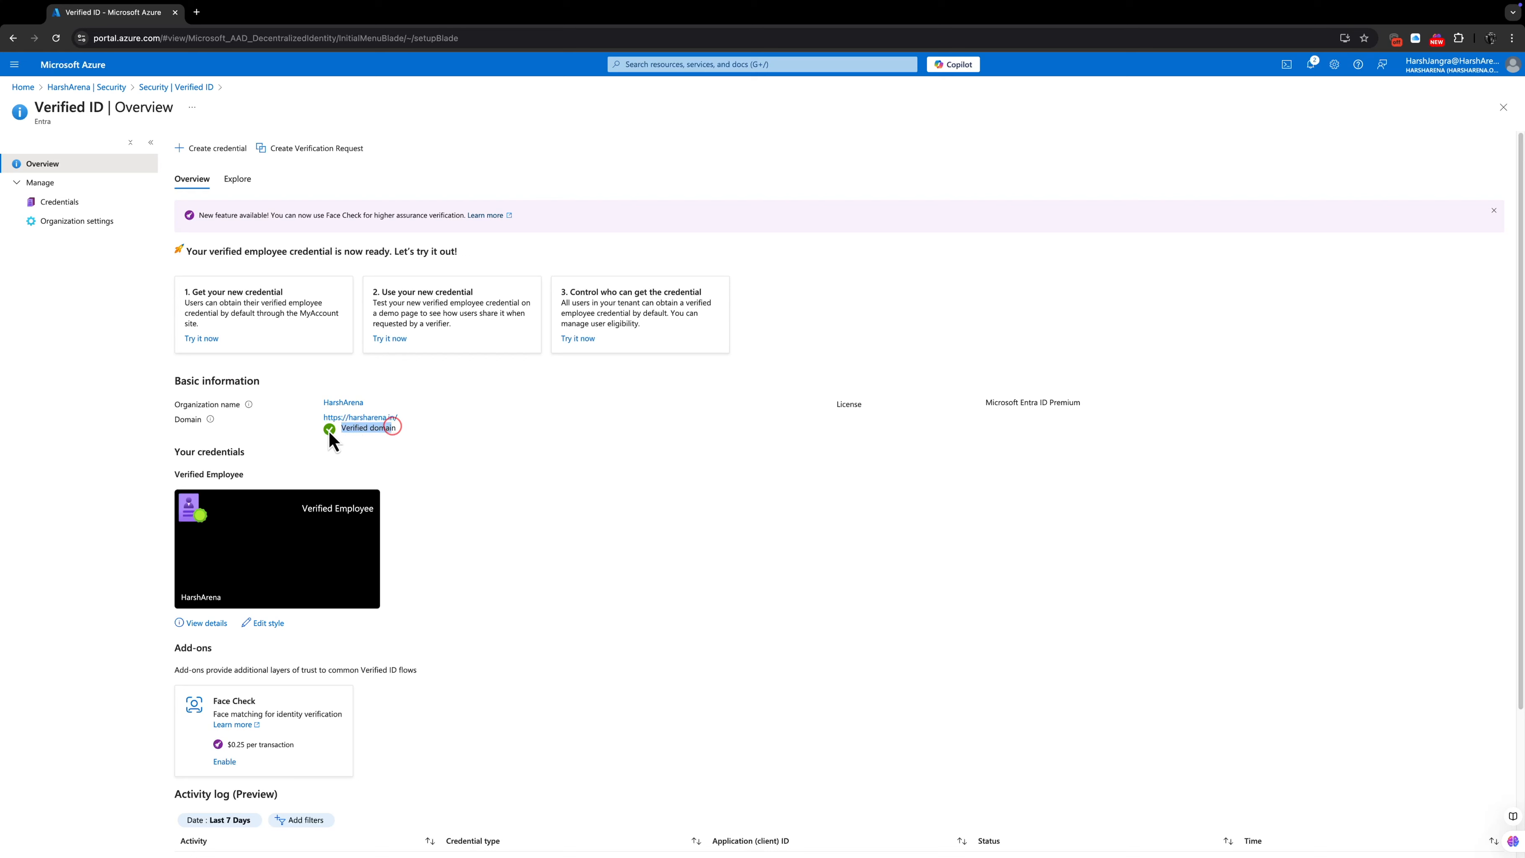
{"action": "left_click", "coordinate": [443, 442]}
{"action": "scroll", "coordinate": [407, 526], "scroll_direction": "down", "scroll_amount": 2}
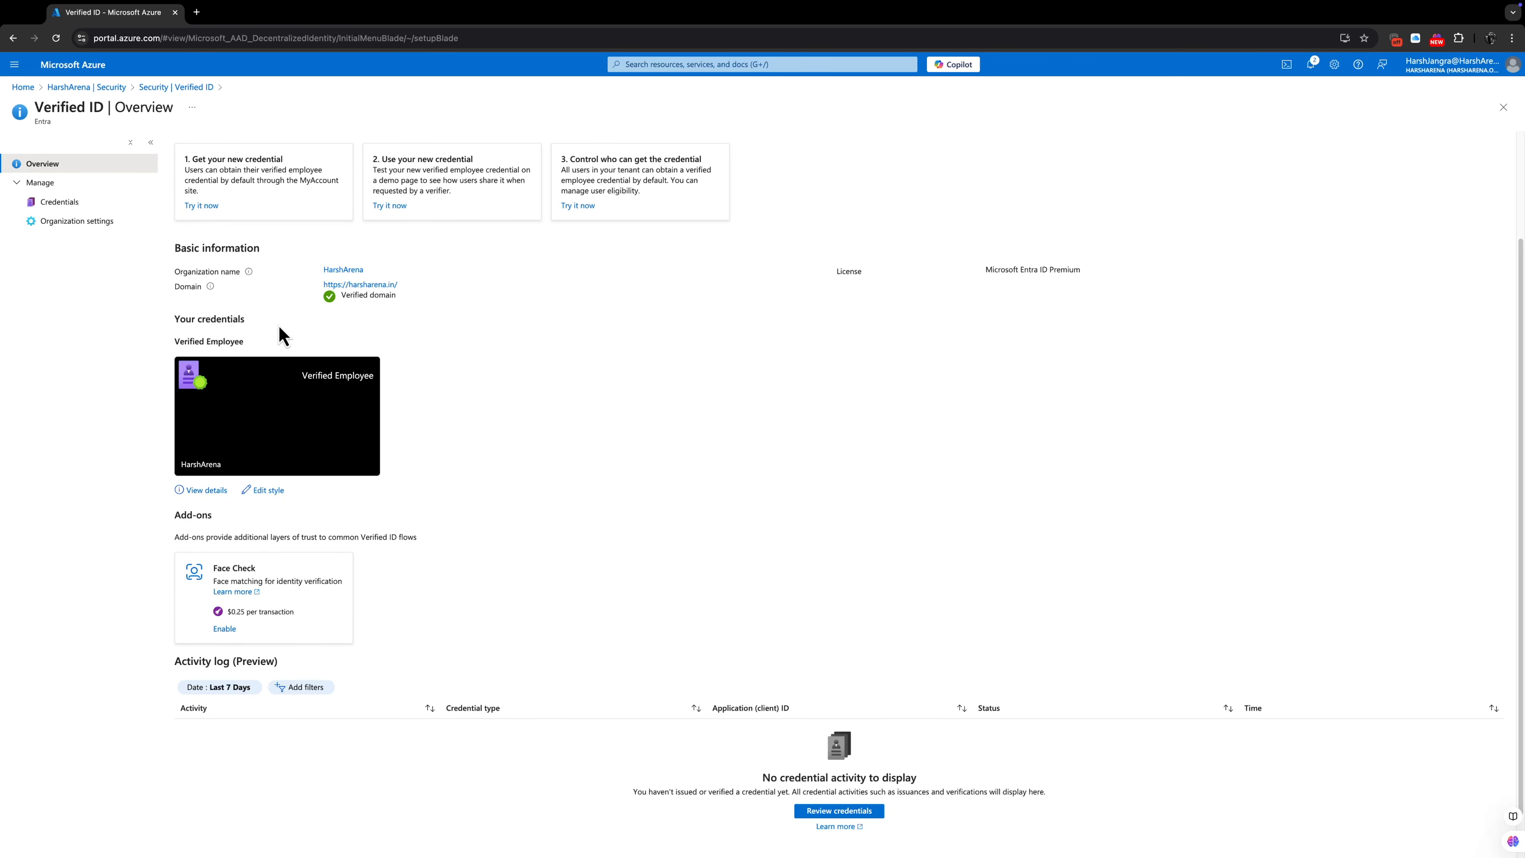
{"action": "left_click", "coordinate": [1439, 68]}
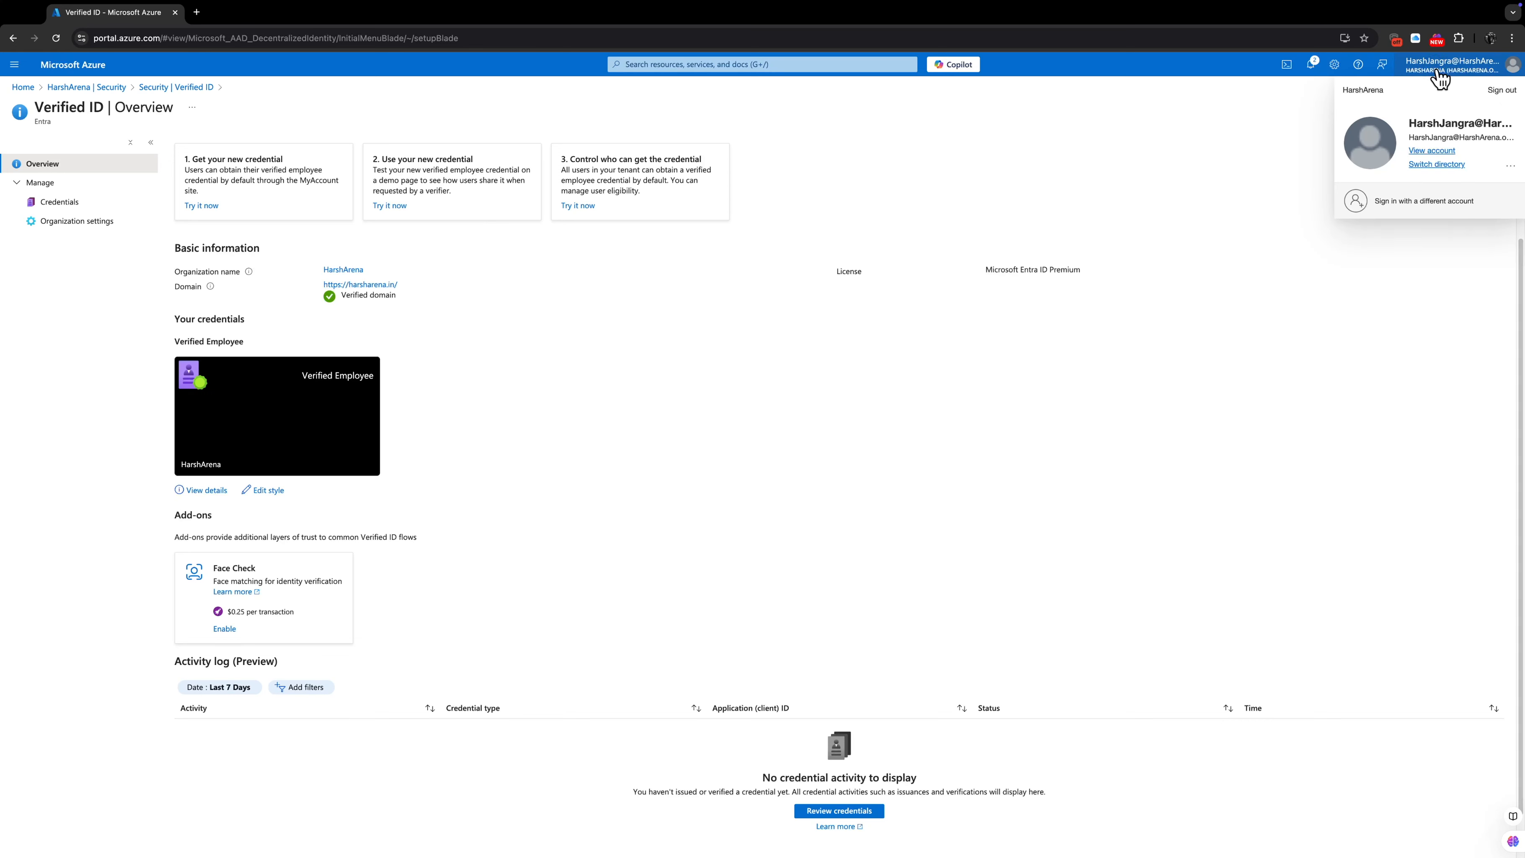
{"action": "left_click", "coordinate": [807, 406]}
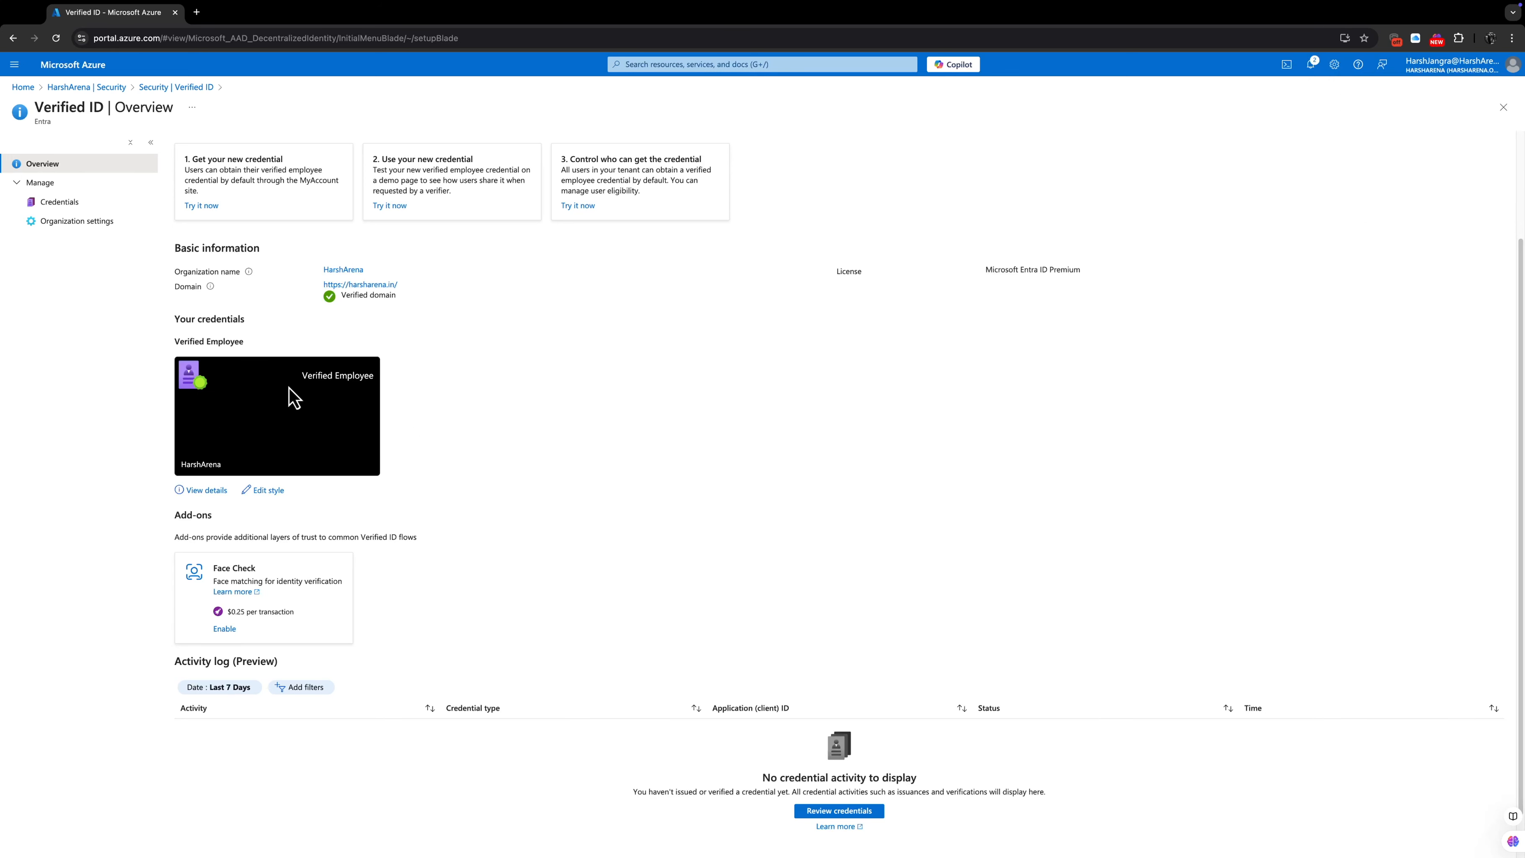
Step: Open the Verified Employee credential's details and examine its directory, credential type and list of claims
{"action": "left_click", "coordinate": [218, 492]}
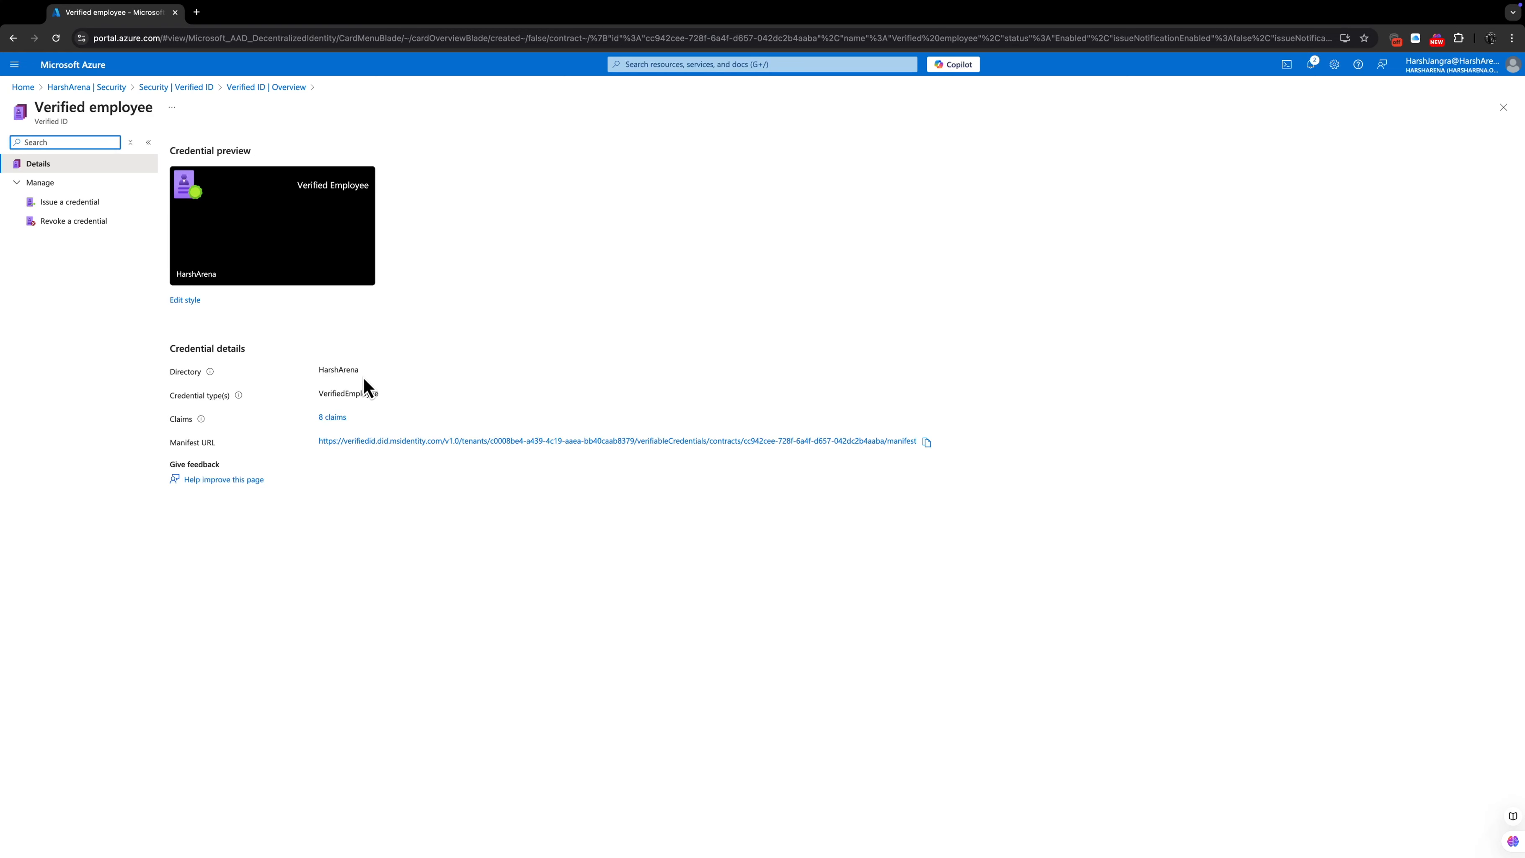
{"action": "left_click_drag", "start_coordinate": [359, 370], "coordinate": [318, 370]}
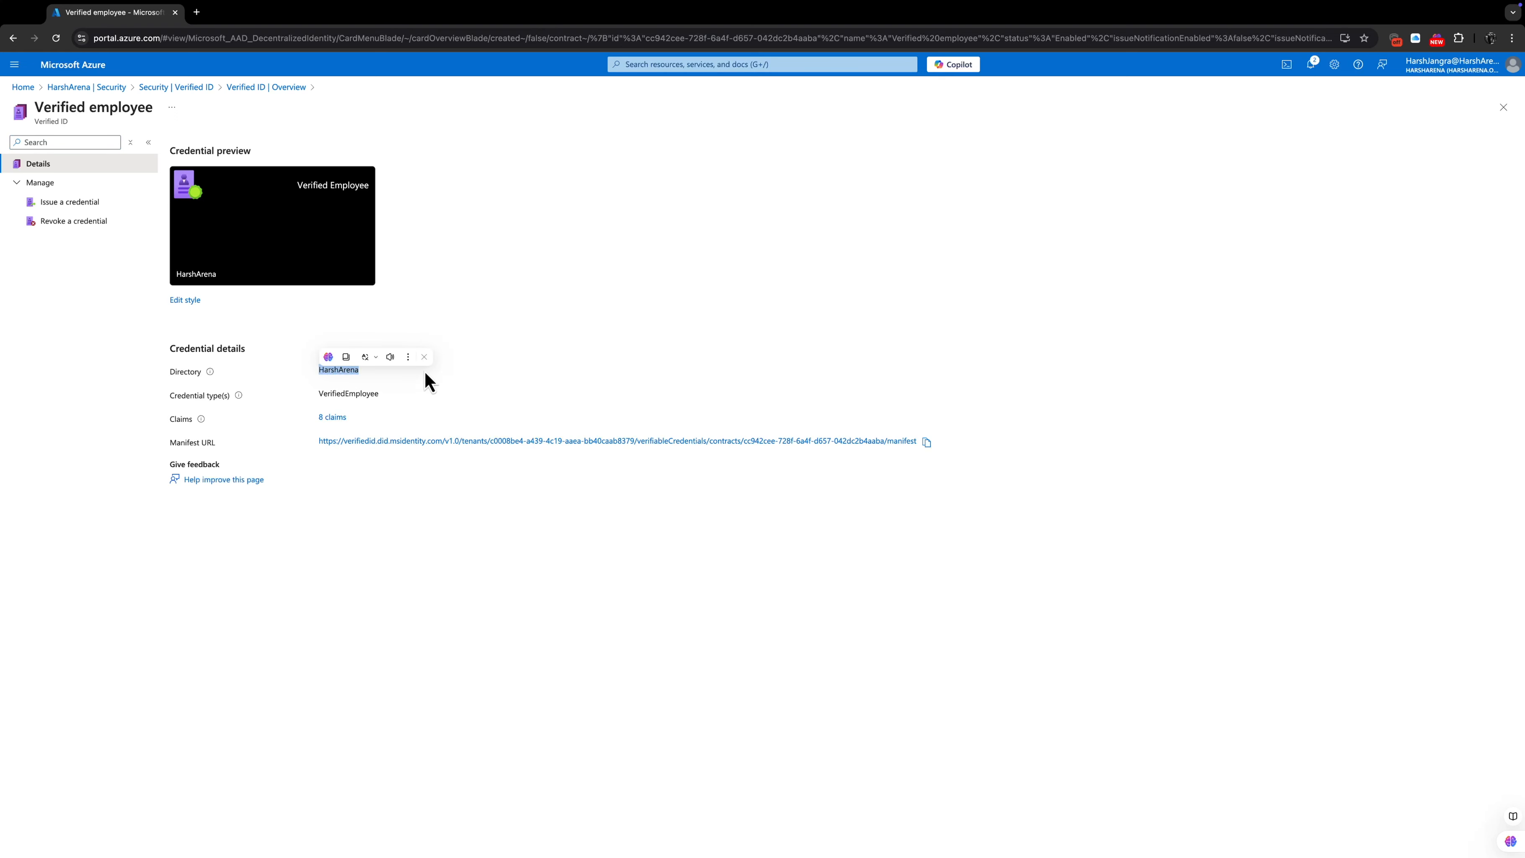
{"action": "left_click", "coordinate": [543, 377]}
{"action": "left_click_drag", "start_coordinate": [379, 393], "coordinate": [317, 394]}
{"action": "left_click", "coordinate": [591, 386]}
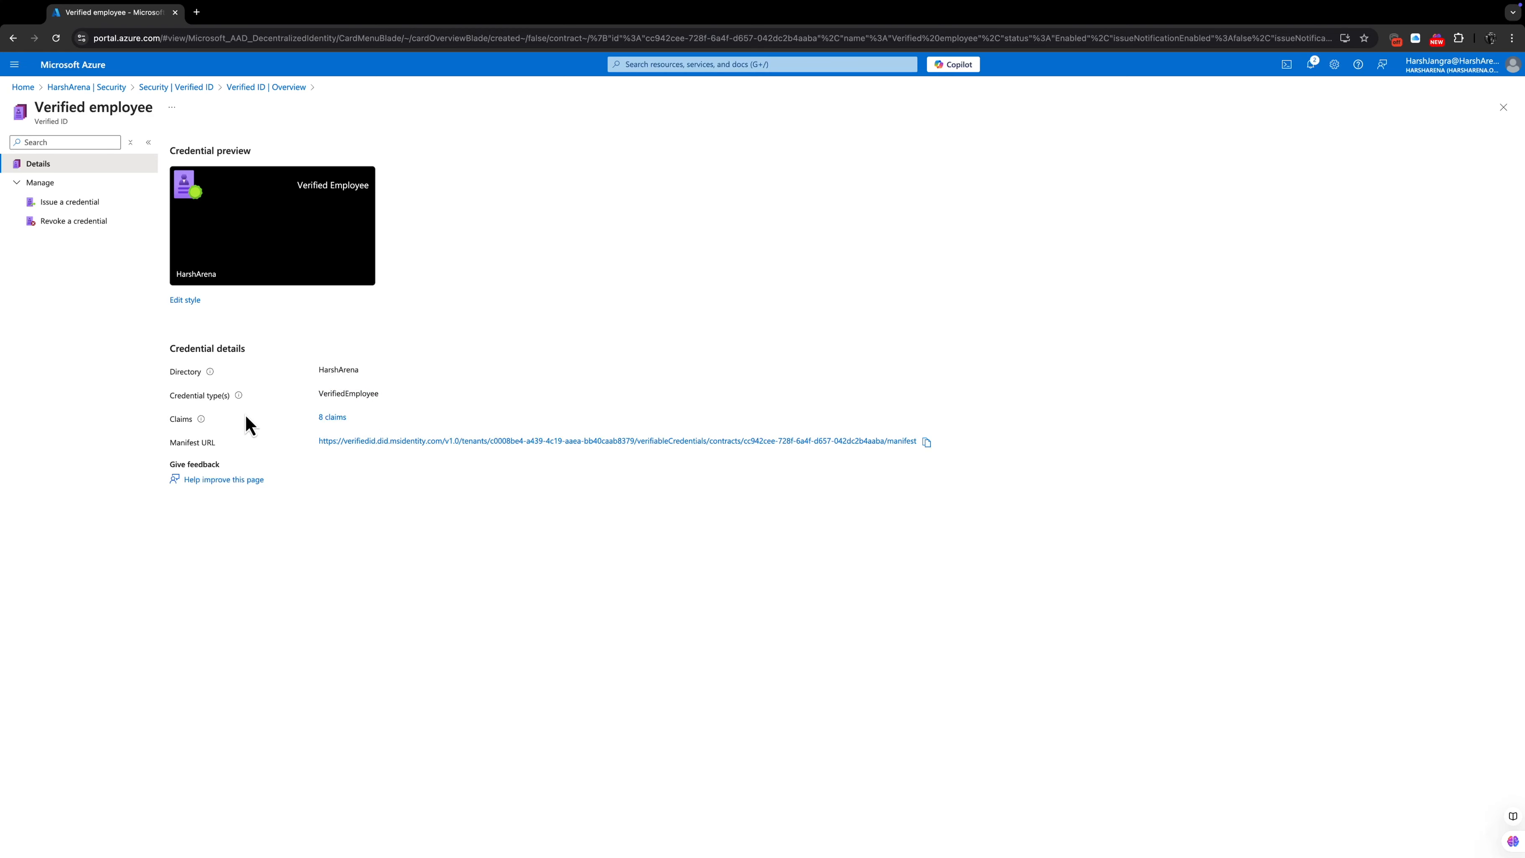
{"action": "mouse_move", "coordinate": [202, 421]}
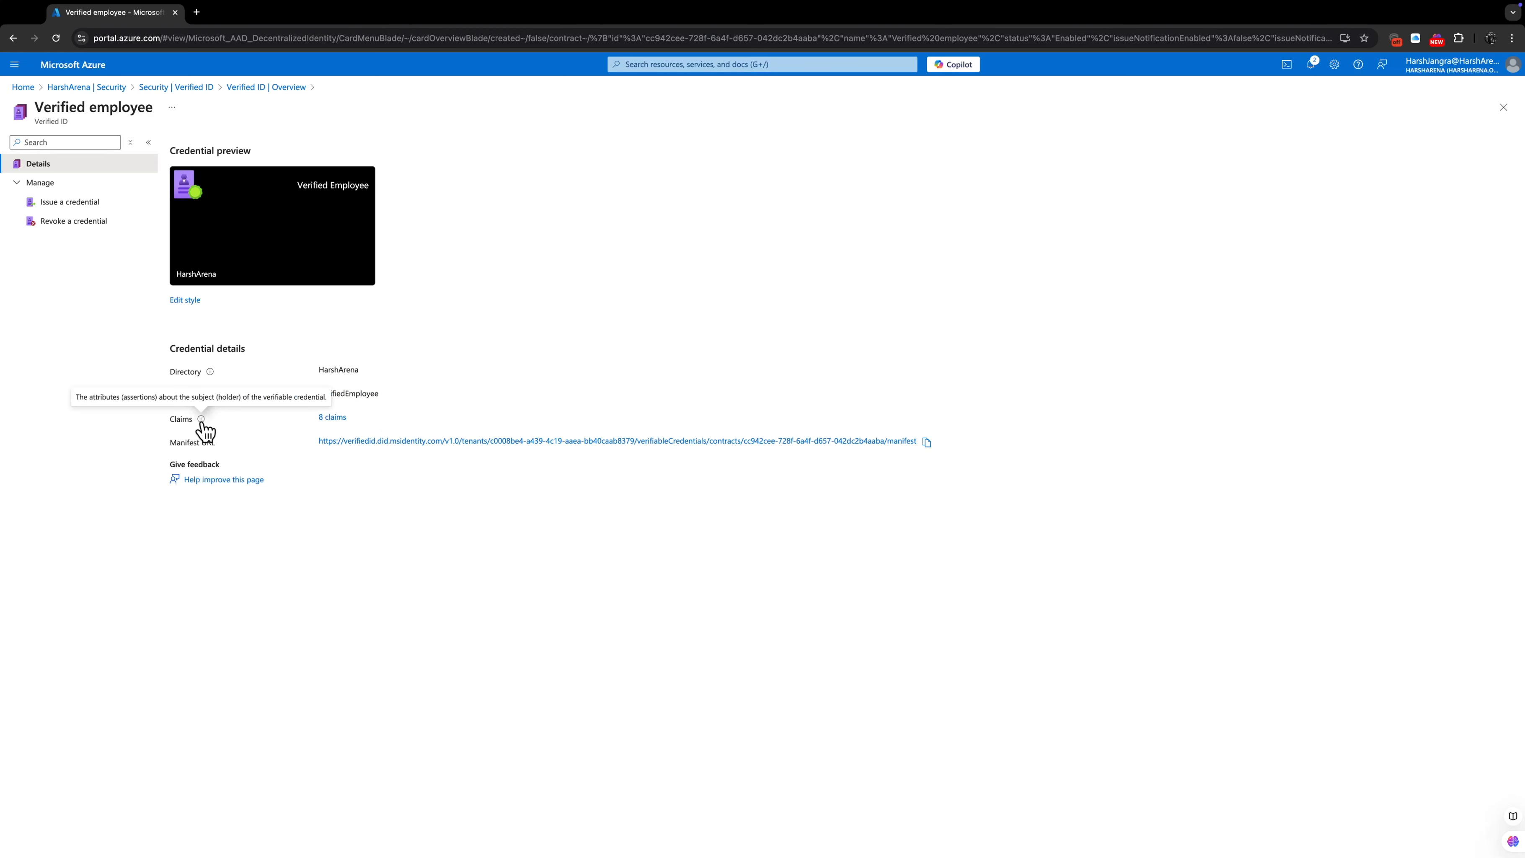
{"action": "left_click", "coordinate": [338, 418]}
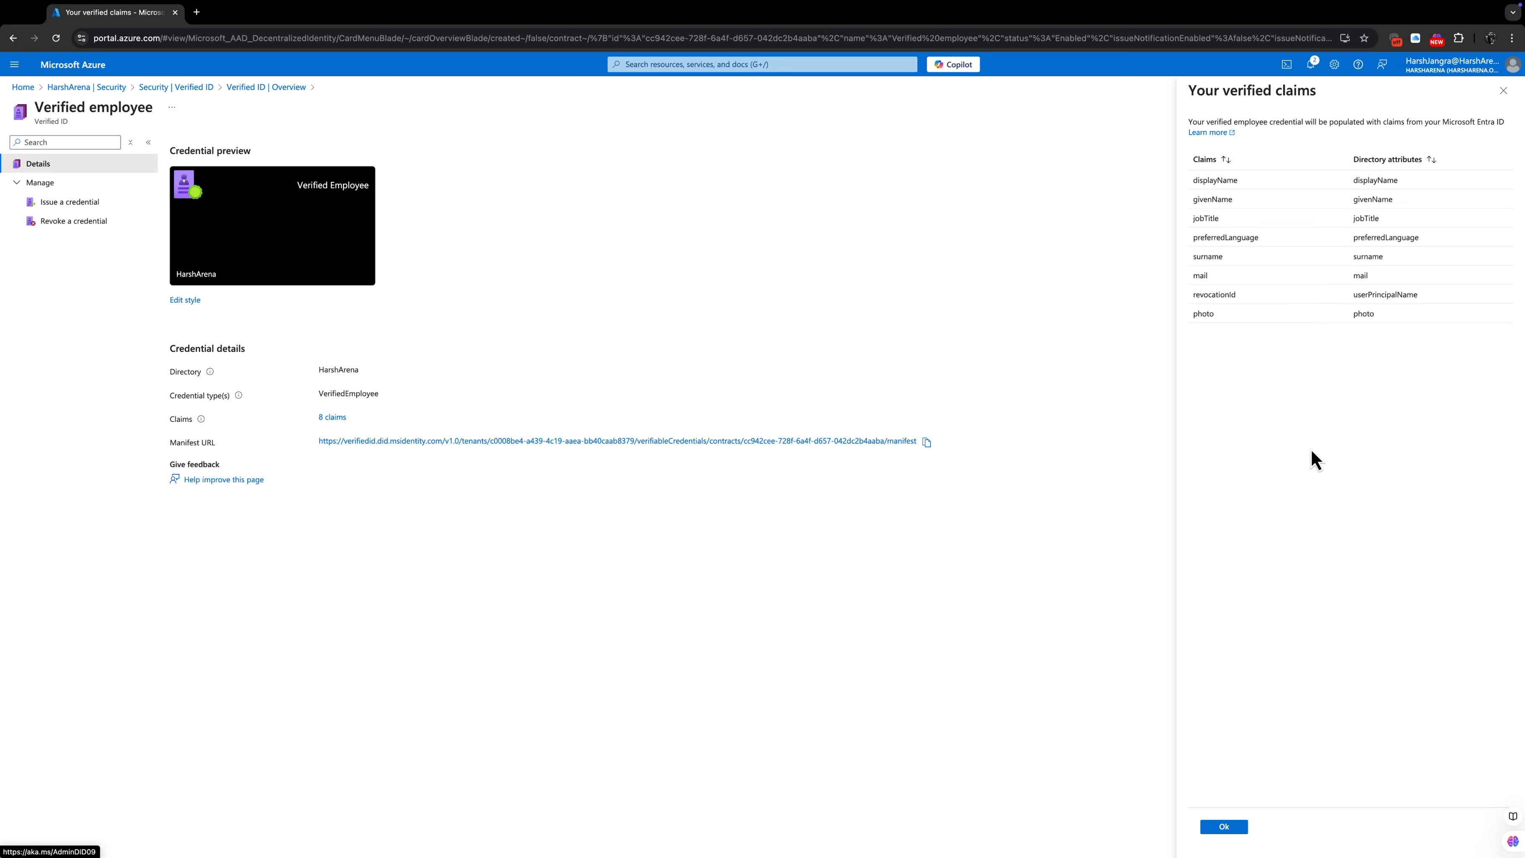
Step: Close the claims list, view the Verified Employee credential's manifest URL contents, and return to the credential details
{"action": "left_click", "coordinate": [1222, 828]}
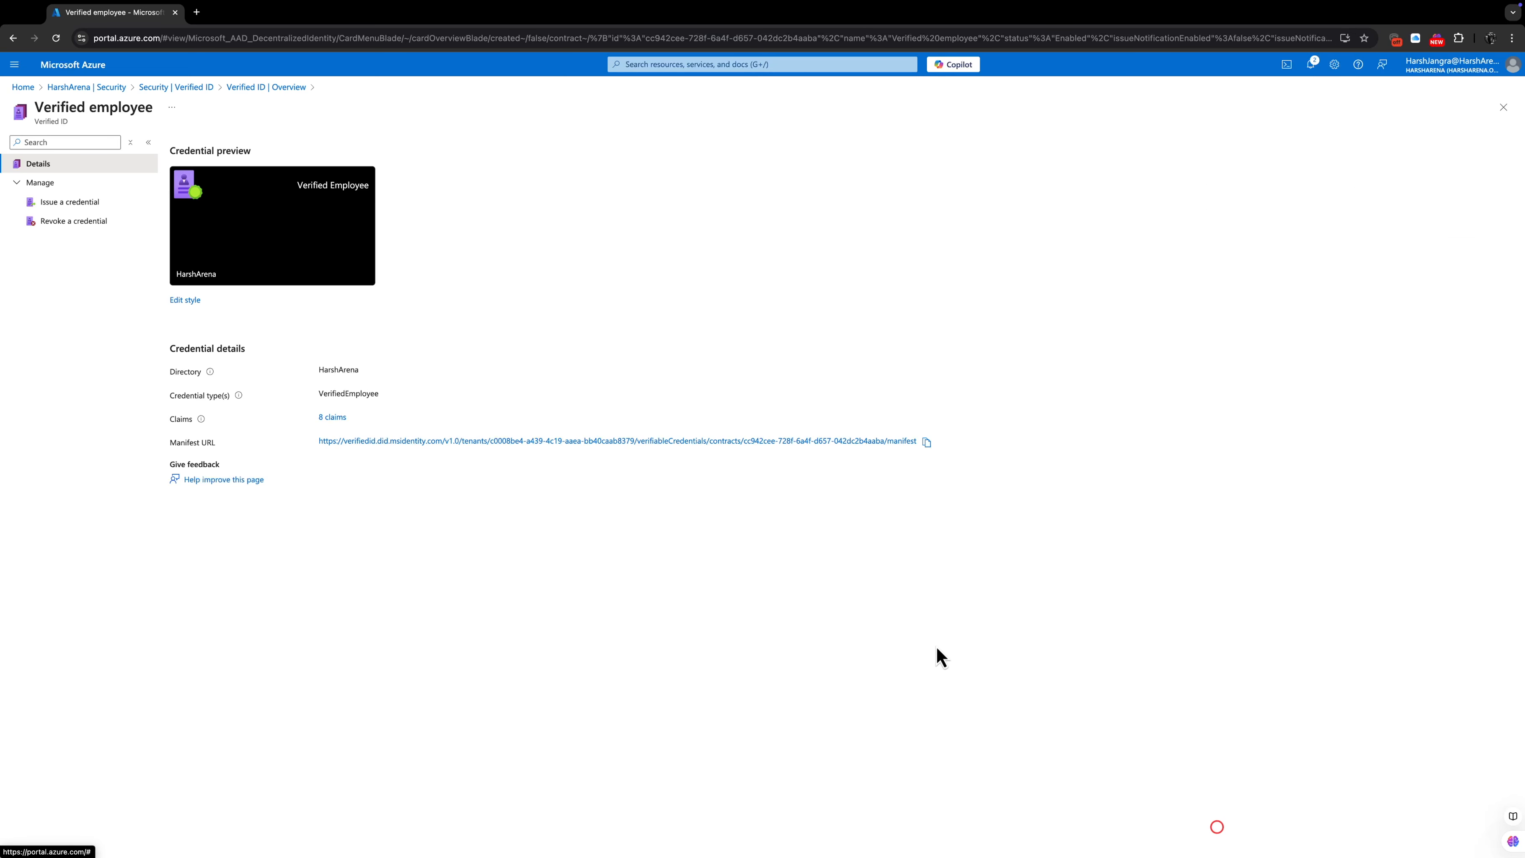
{"action": "left_click", "coordinate": [407, 443]}
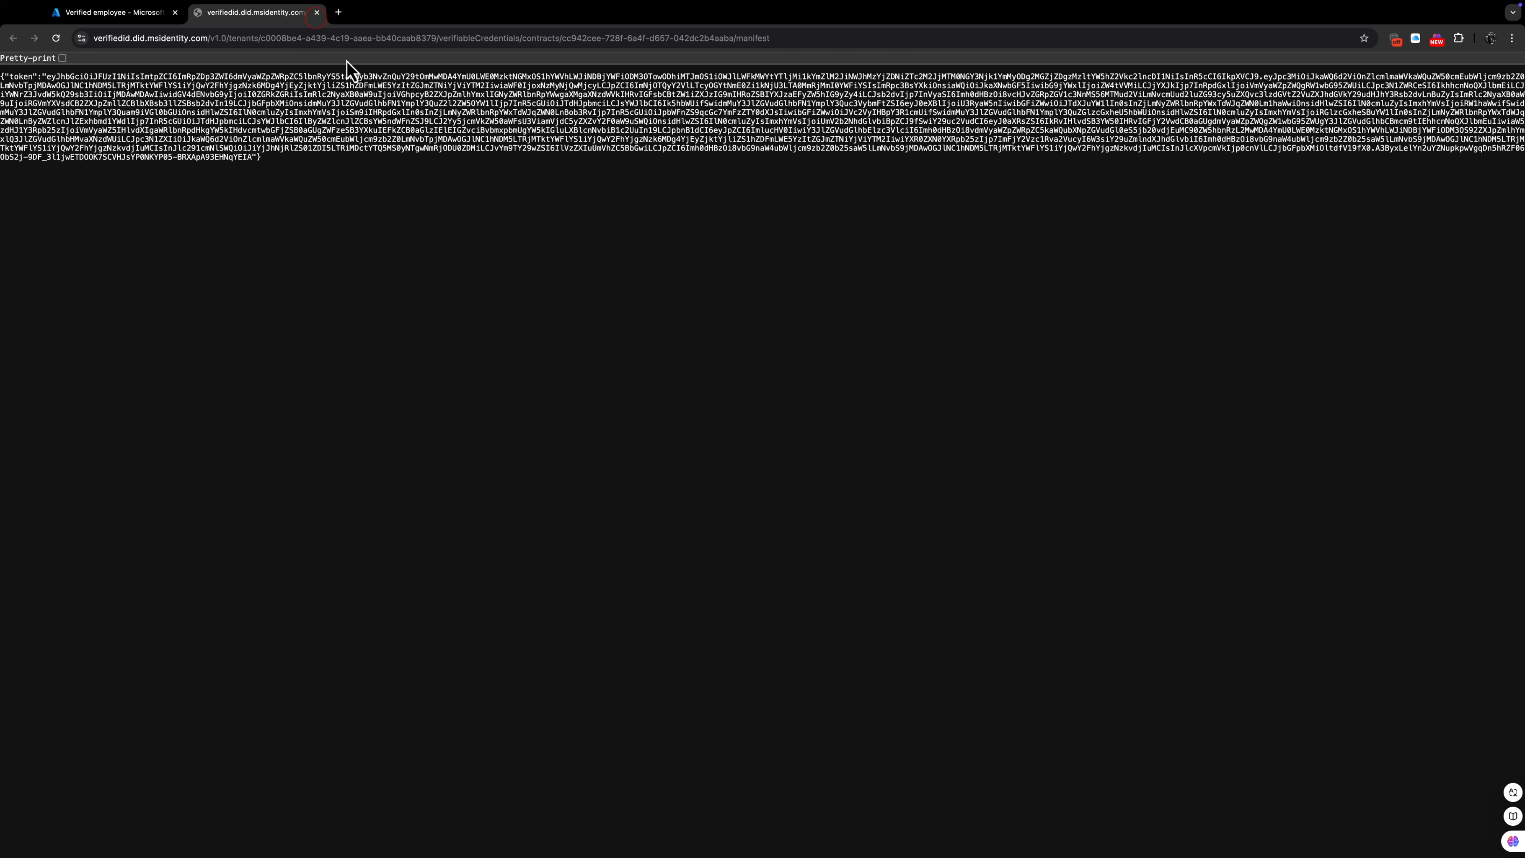
{"action": "left_click", "coordinate": [316, 13]}
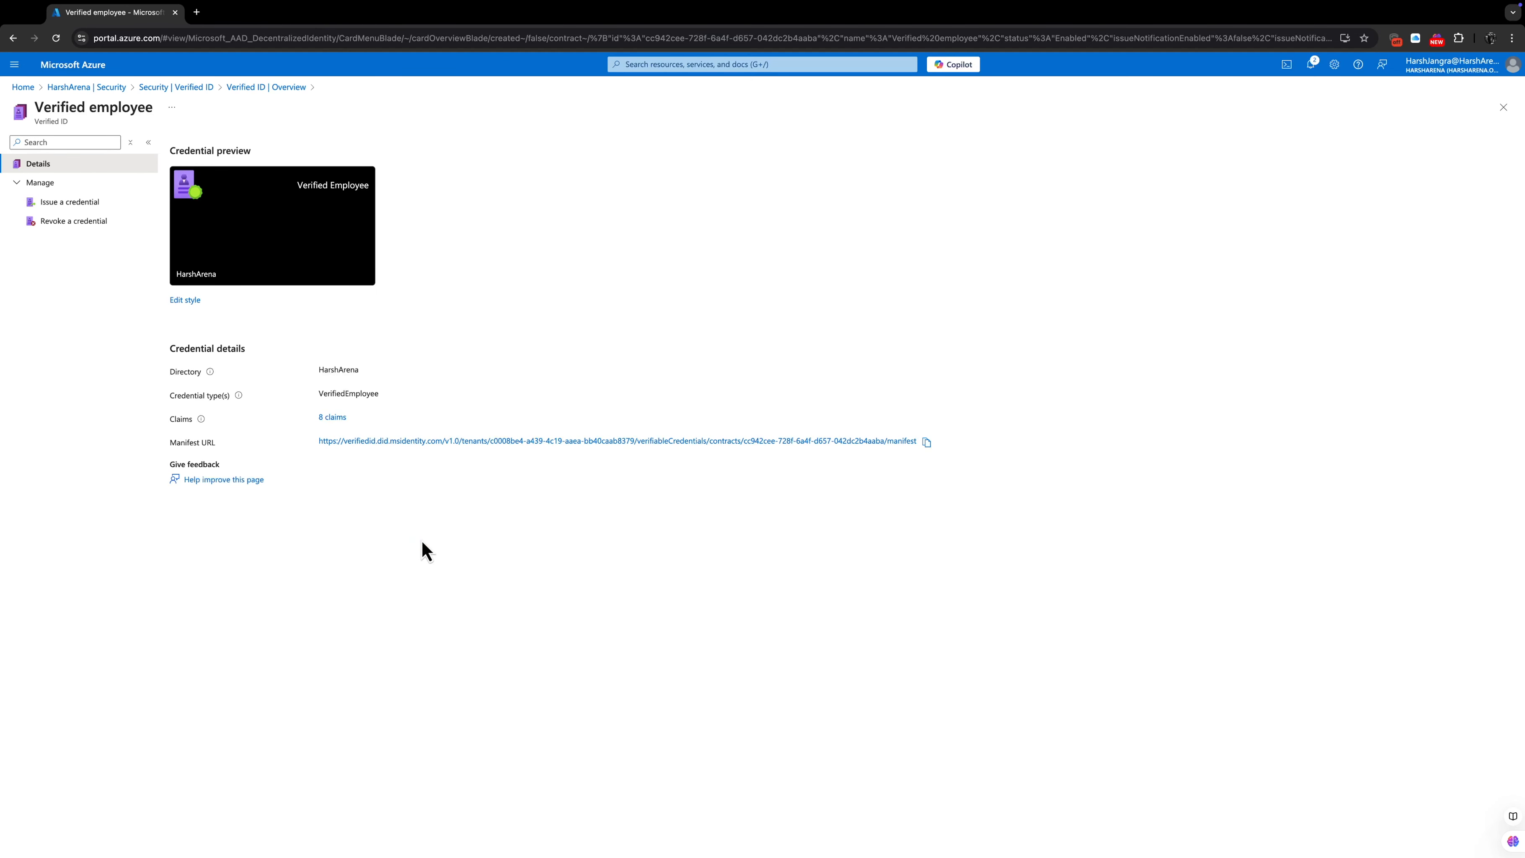
Step: Review who can retrieve the credential, trying users from selected groups only before going back to all Microsoft Entra ID users within the tenant
{"action": "left_click", "coordinate": [102, 207]}
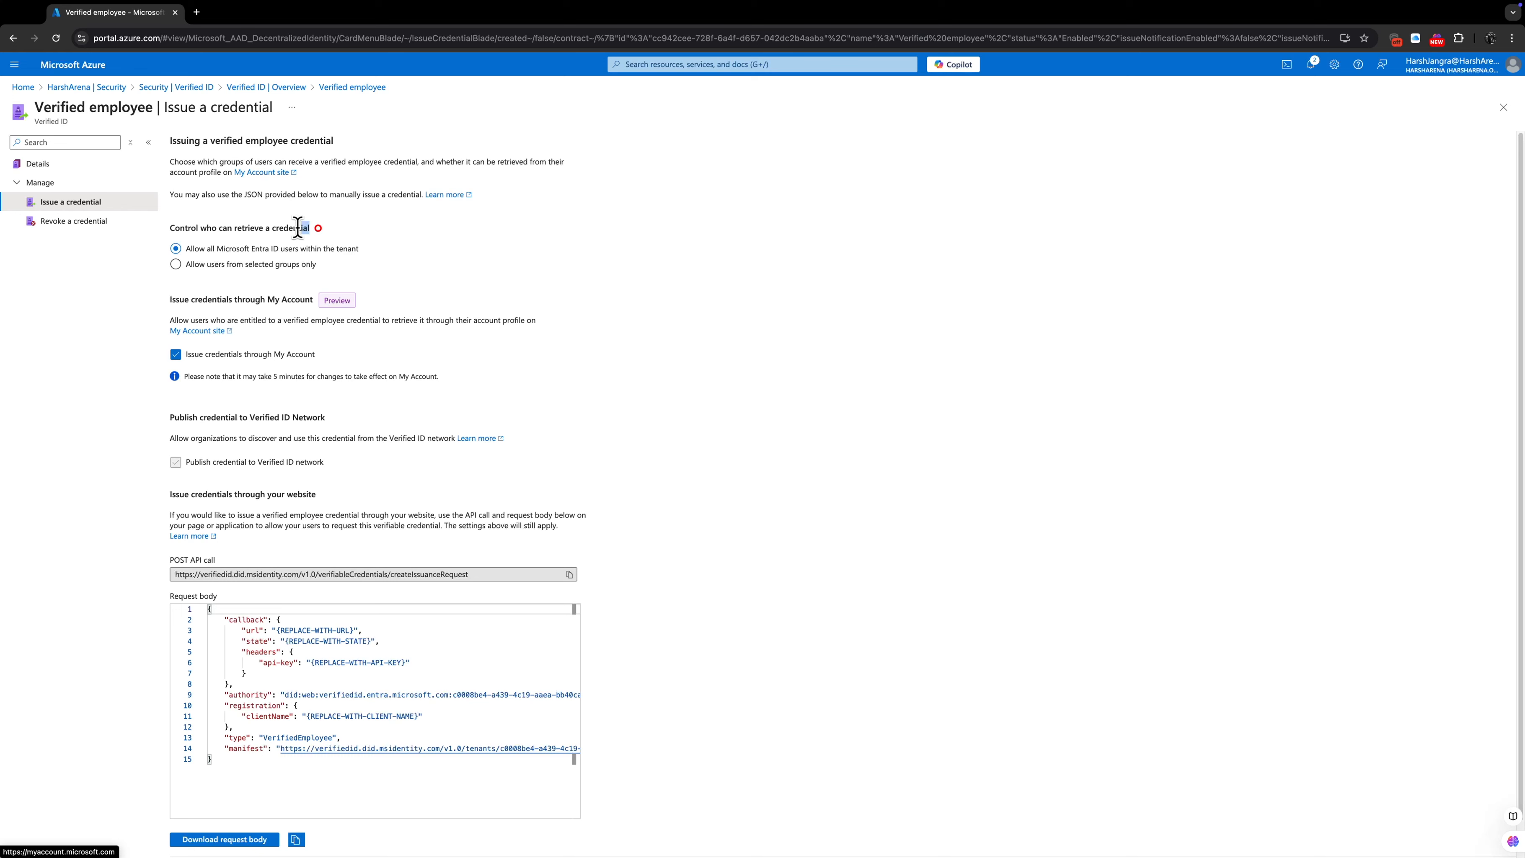
{"action": "left_click_drag", "start_coordinate": [310, 228], "coordinate": [169, 229]}
{"action": "left_click", "coordinate": [649, 266]}
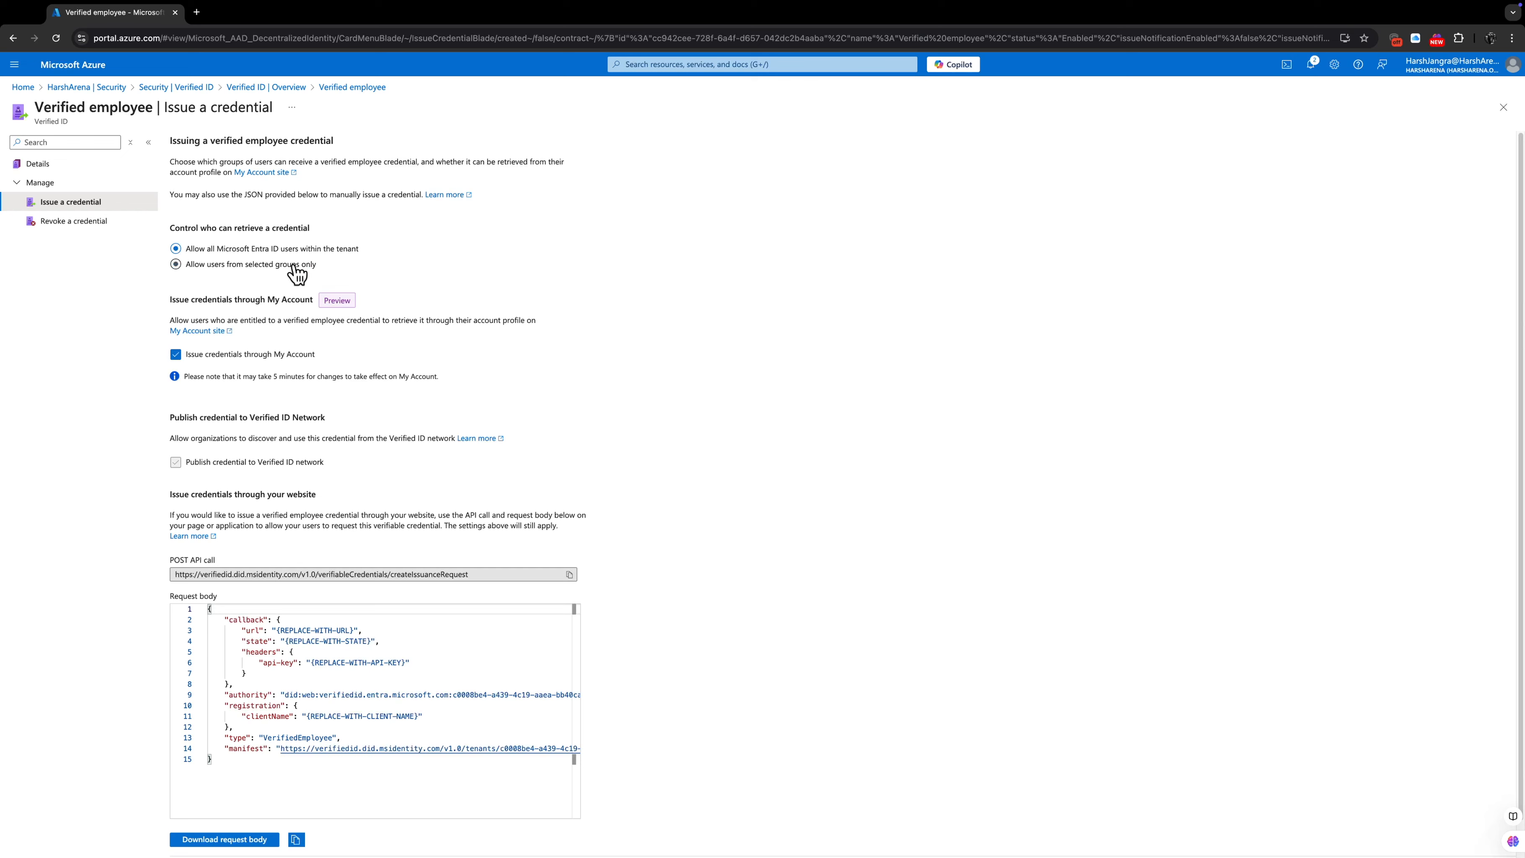
{"action": "left_click", "coordinate": [293, 270]}
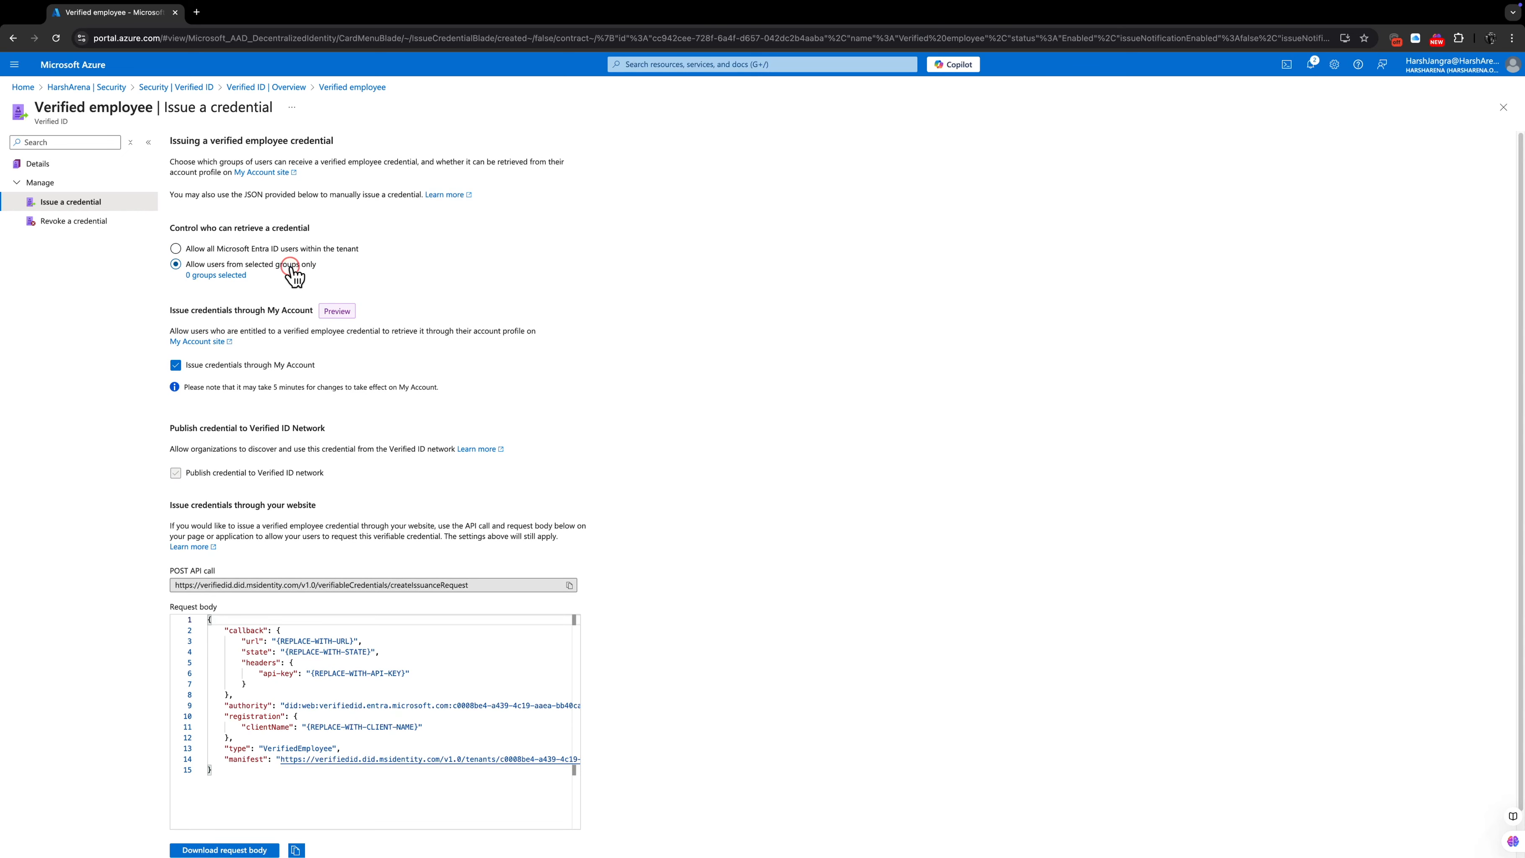
{"action": "left_click", "coordinate": [225, 248]}
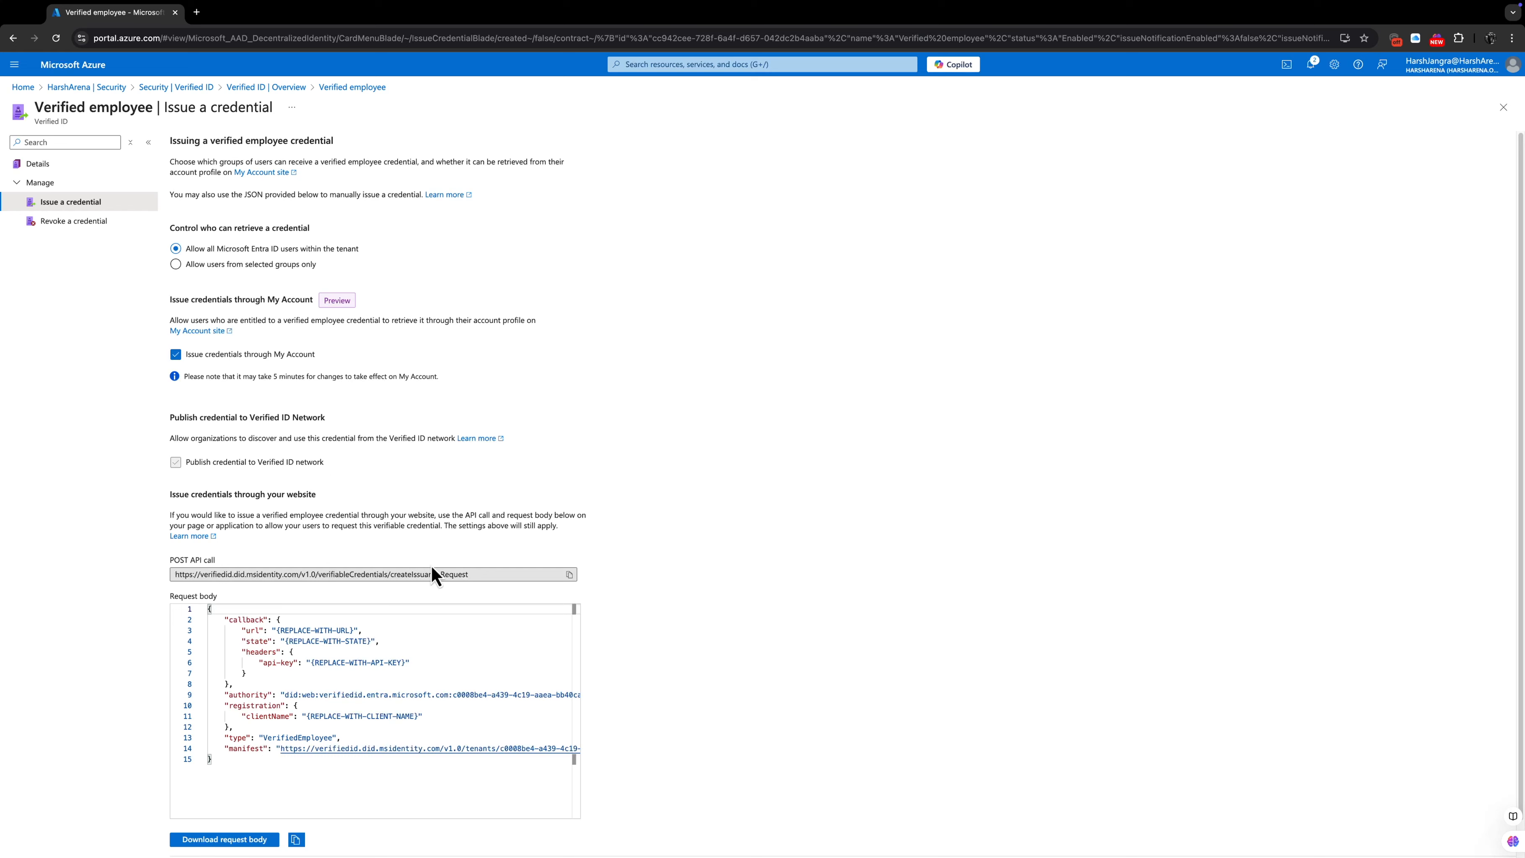
Step: Examine the POST API call address and request body for issuing credentials through a website
{"action": "left_click", "coordinate": [475, 574]}
{"action": "left_click_drag", "start_coordinate": [215, 602], "coordinate": [170, 574]}
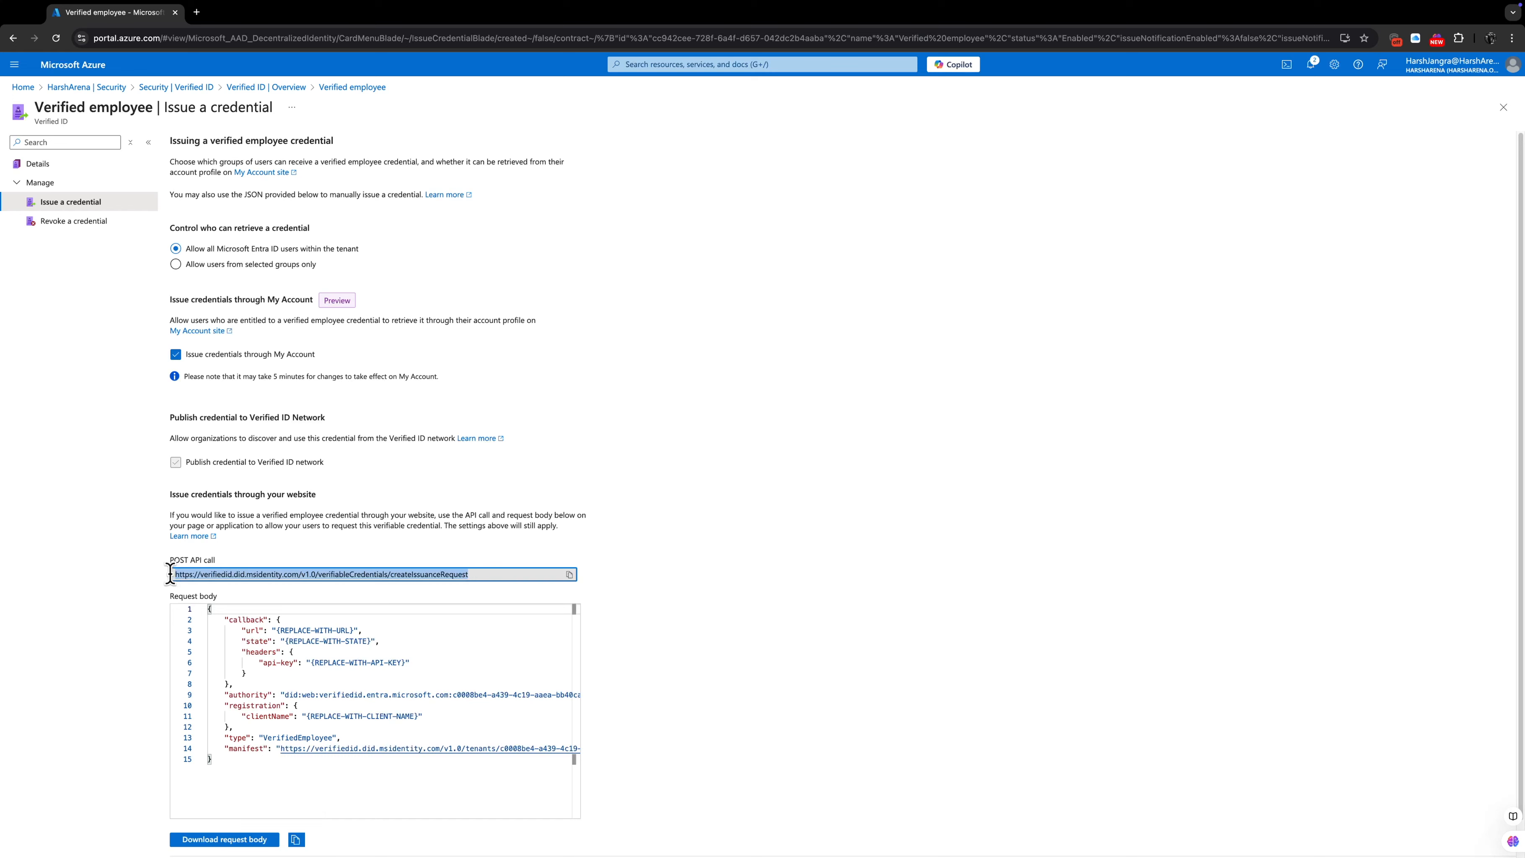
{"action": "left_click", "coordinate": [477, 574]}
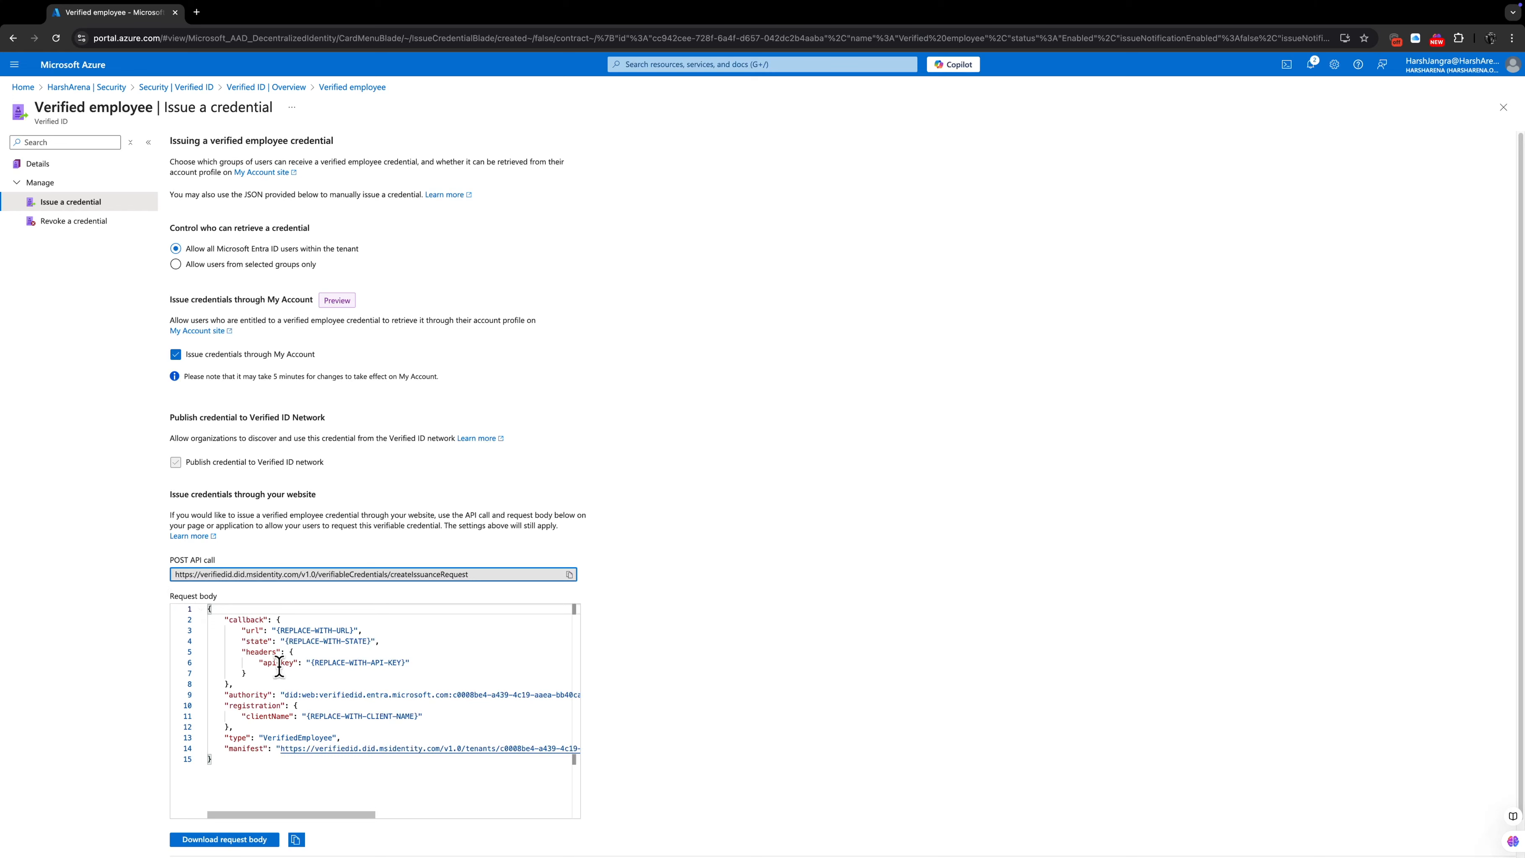
Step: Compare the options for issuing and revoking the Verified Employee credential, including the search for a credential to revoke
{"action": "left_click", "coordinate": [102, 236]}
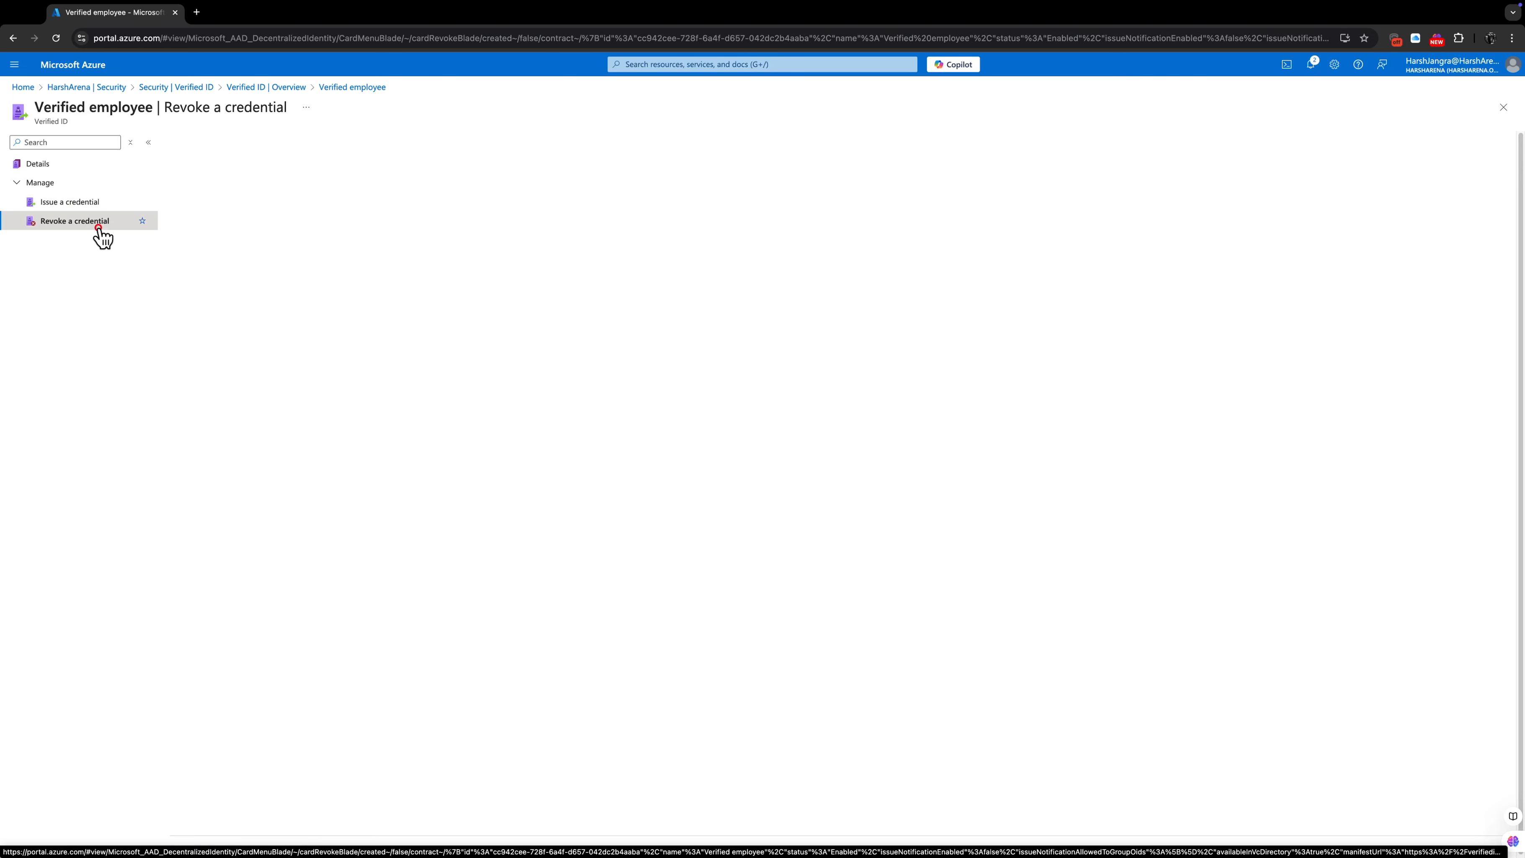
{"action": "left_click", "coordinate": [95, 205]}
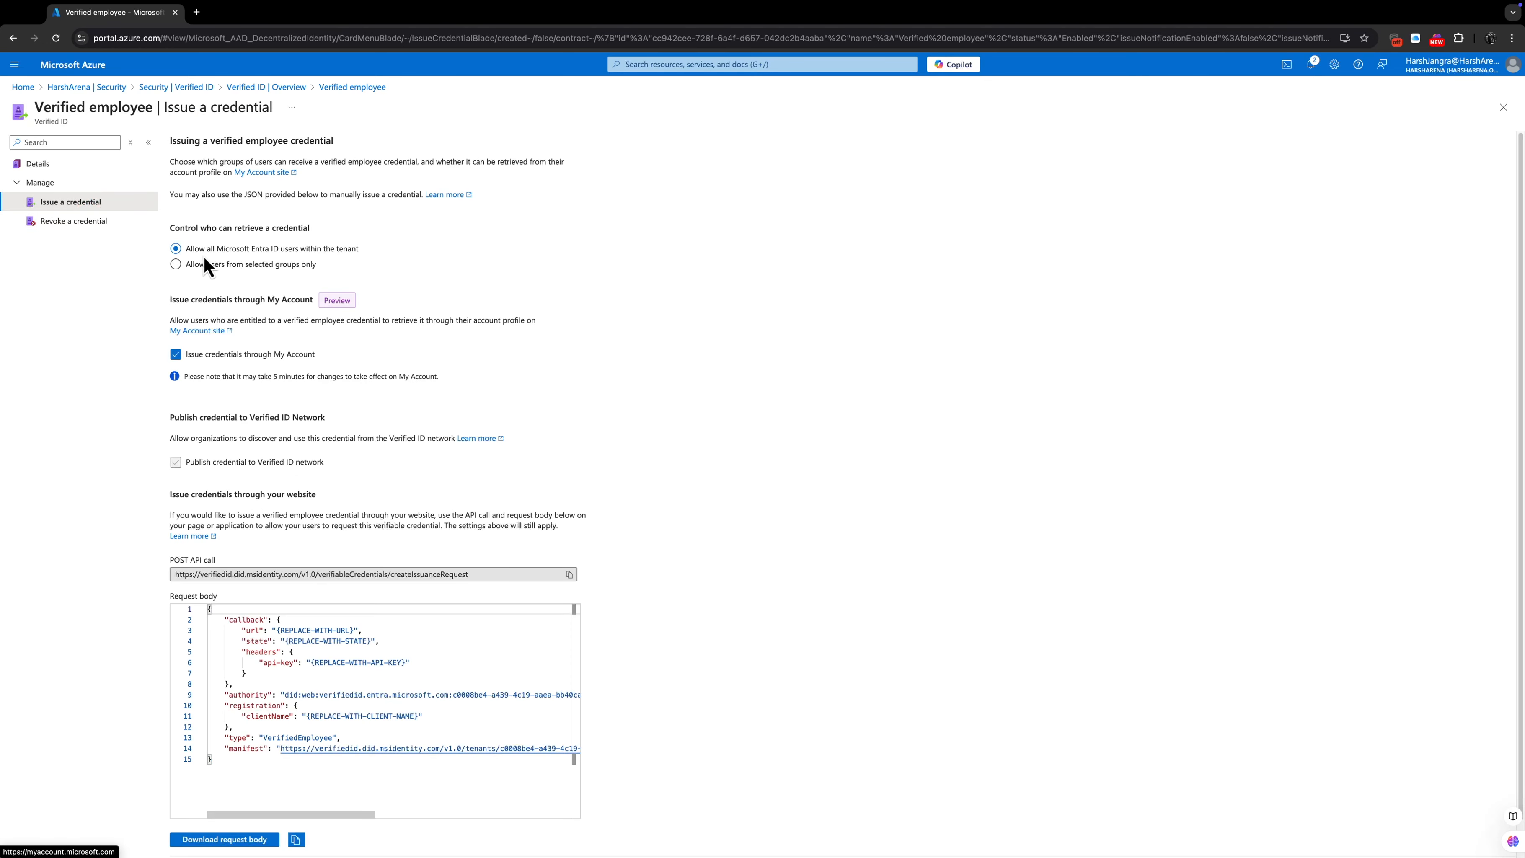
{"action": "left_click", "coordinate": [112, 223]}
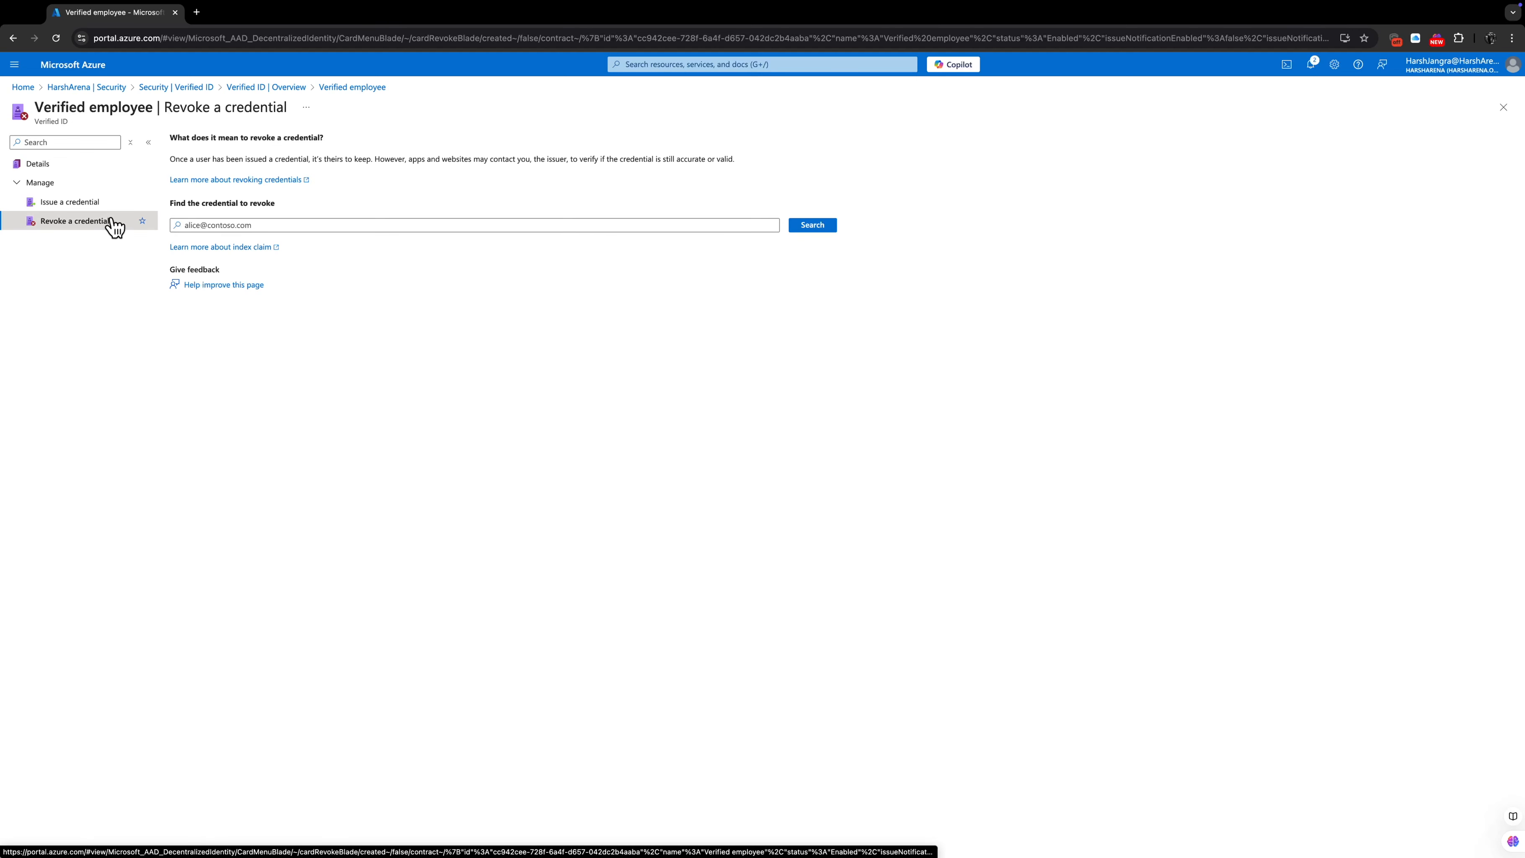
{"action": "left_click", "coordinate": [90, 203]}
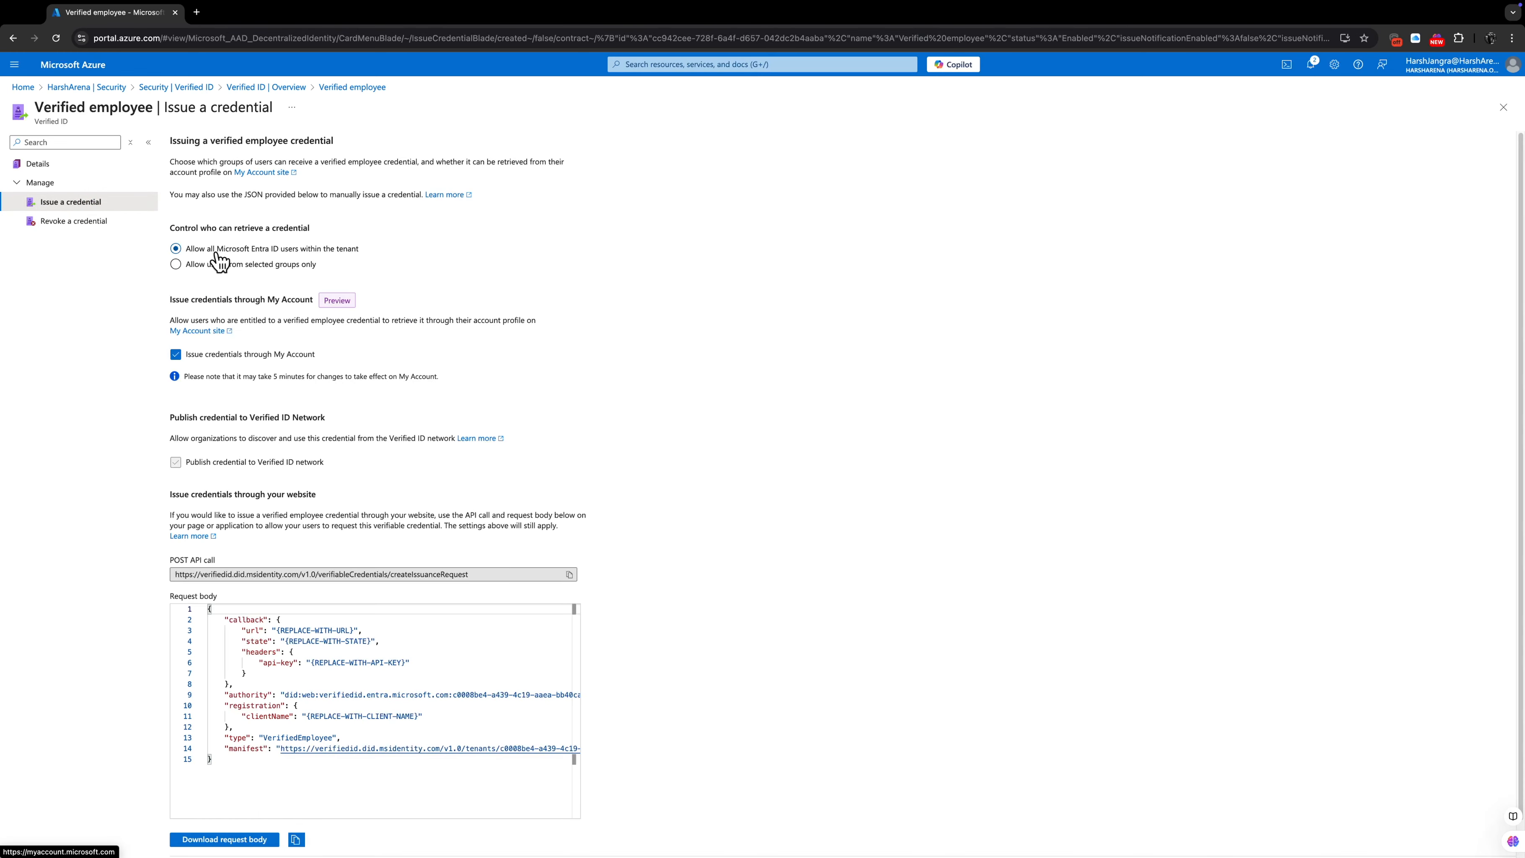
{"action": "left_click", "coordinate": [100, 225]}
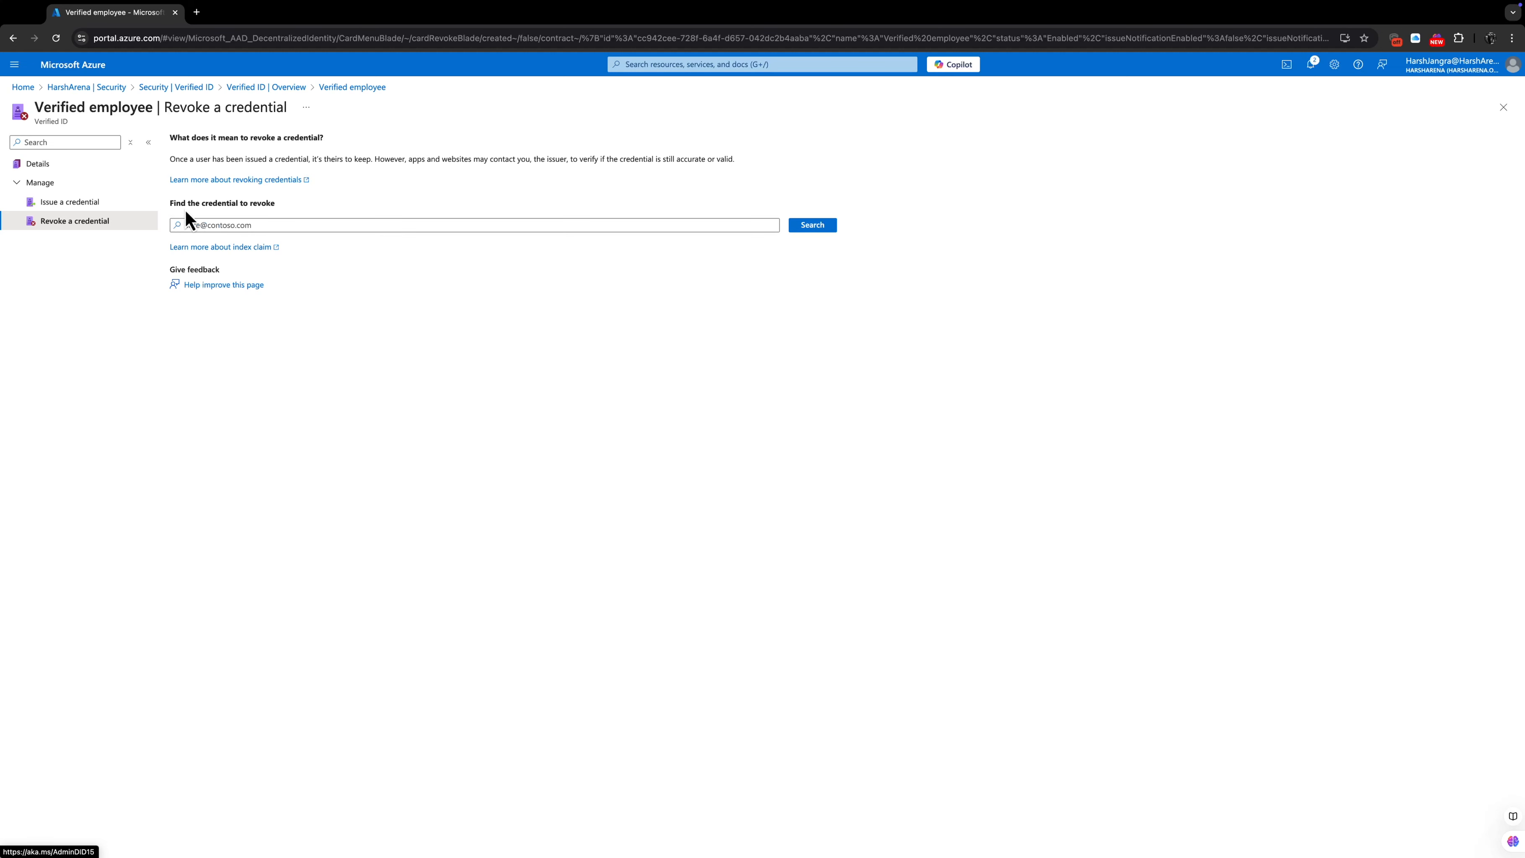
Step: From the Verified ID overview, inspect the Verified Employee card's style options and the Face Check add-on's pricing
{"action": "left_click", "coordinate": [299, 87]}
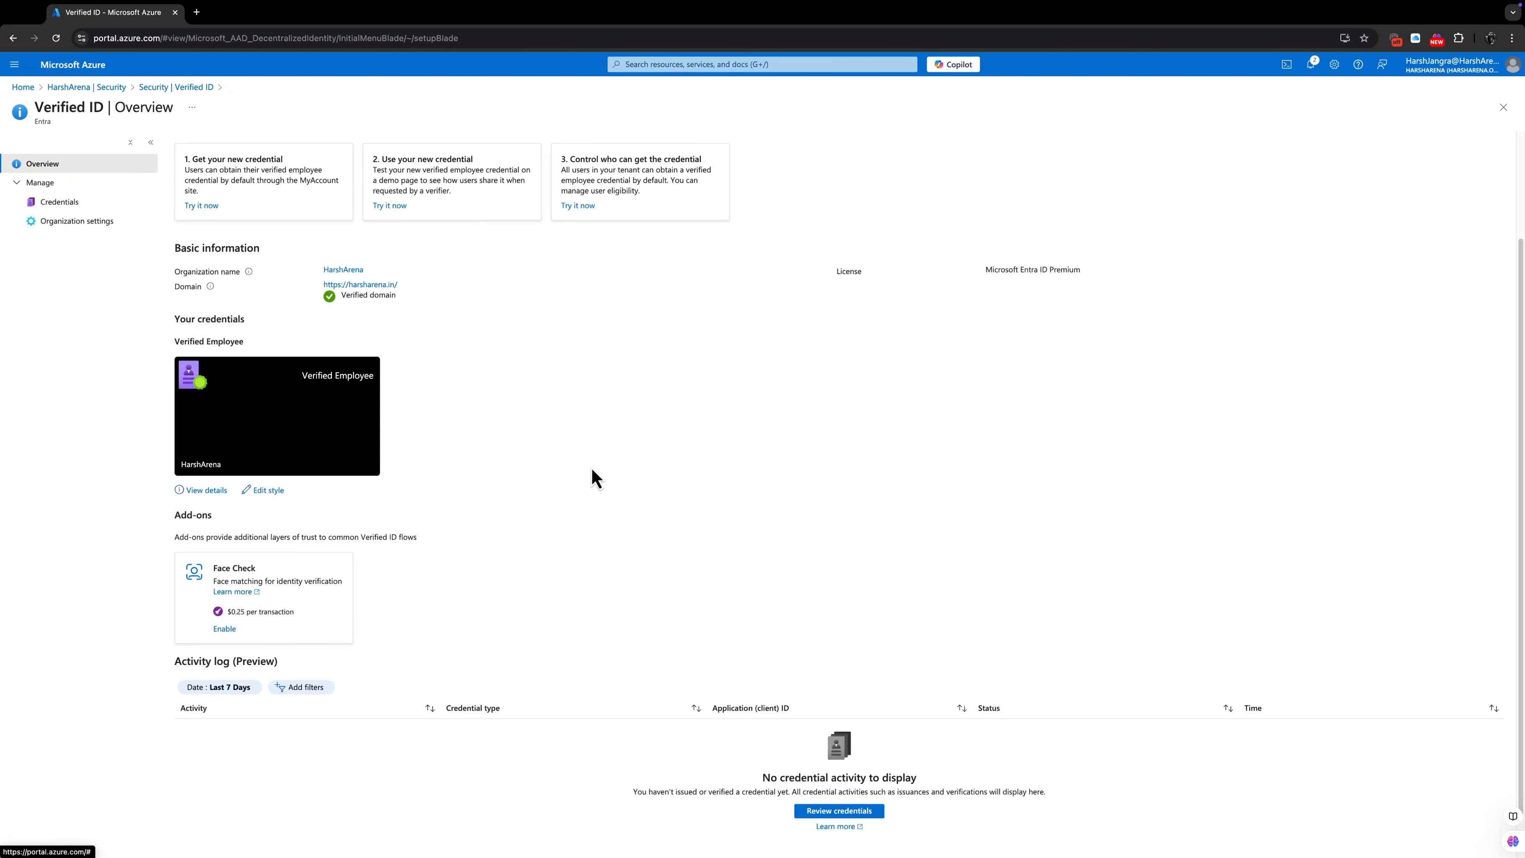
{"action": "left_click", "coordinate": [275, 492]}
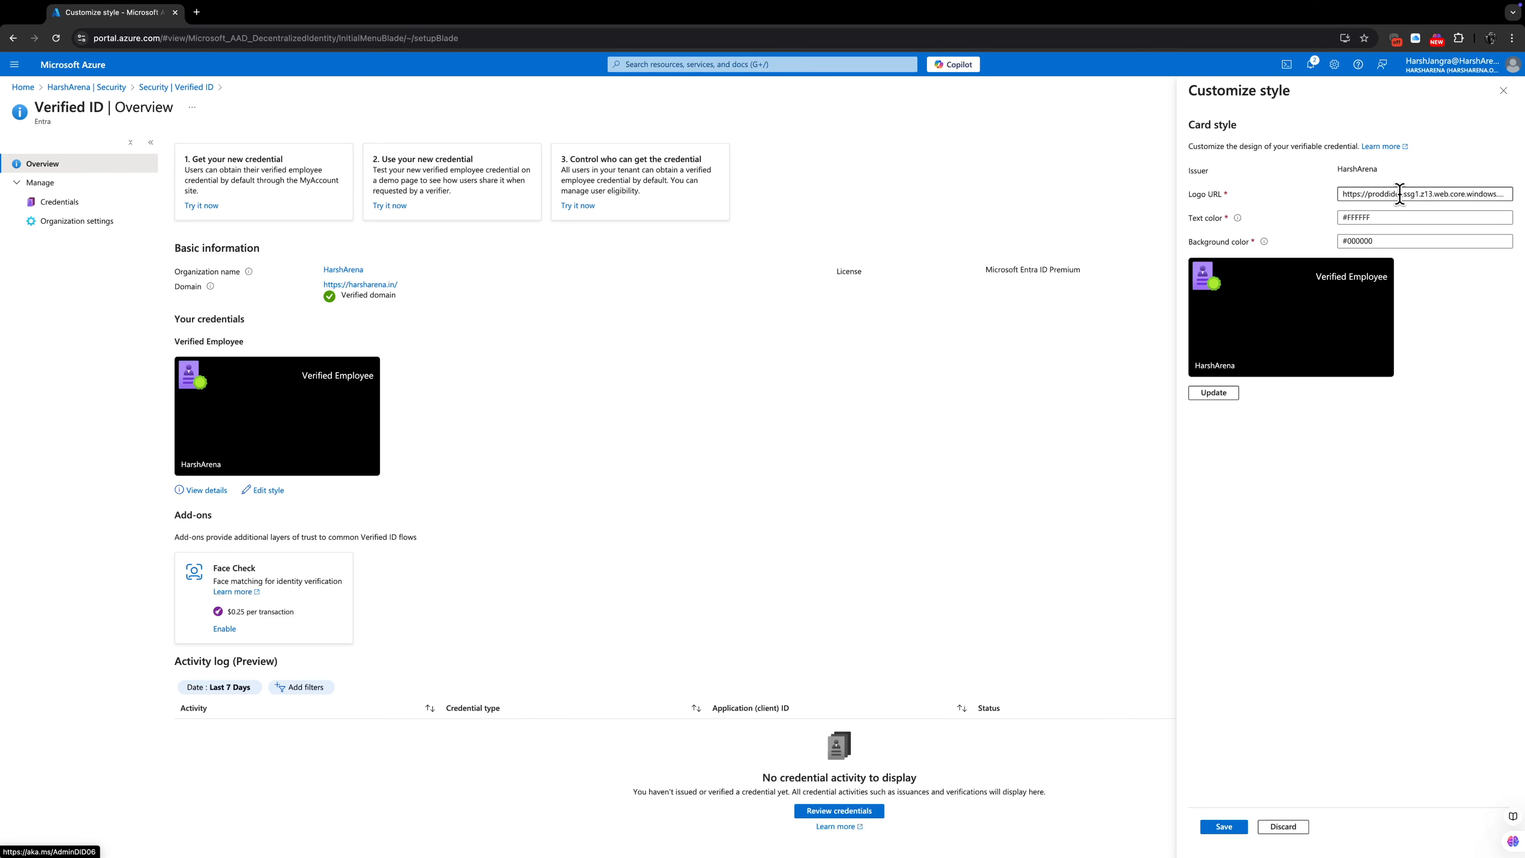
{"action": "left_click", "coordinate": [1503, 91]}
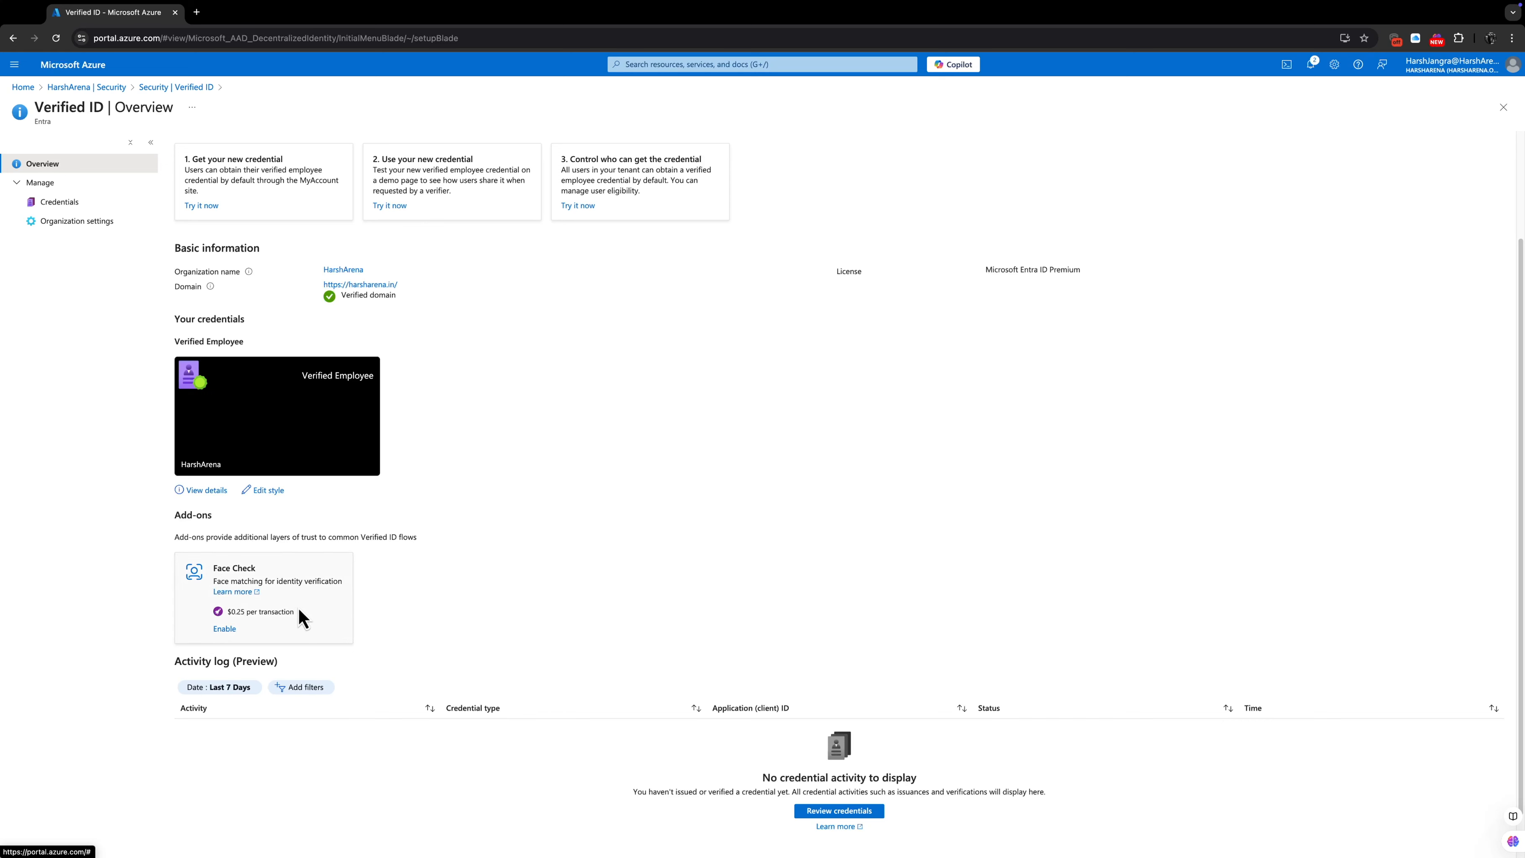
{"action": "left_click_drag", "start_coordinate": [296, 612], "coordinate": [228, 615]}
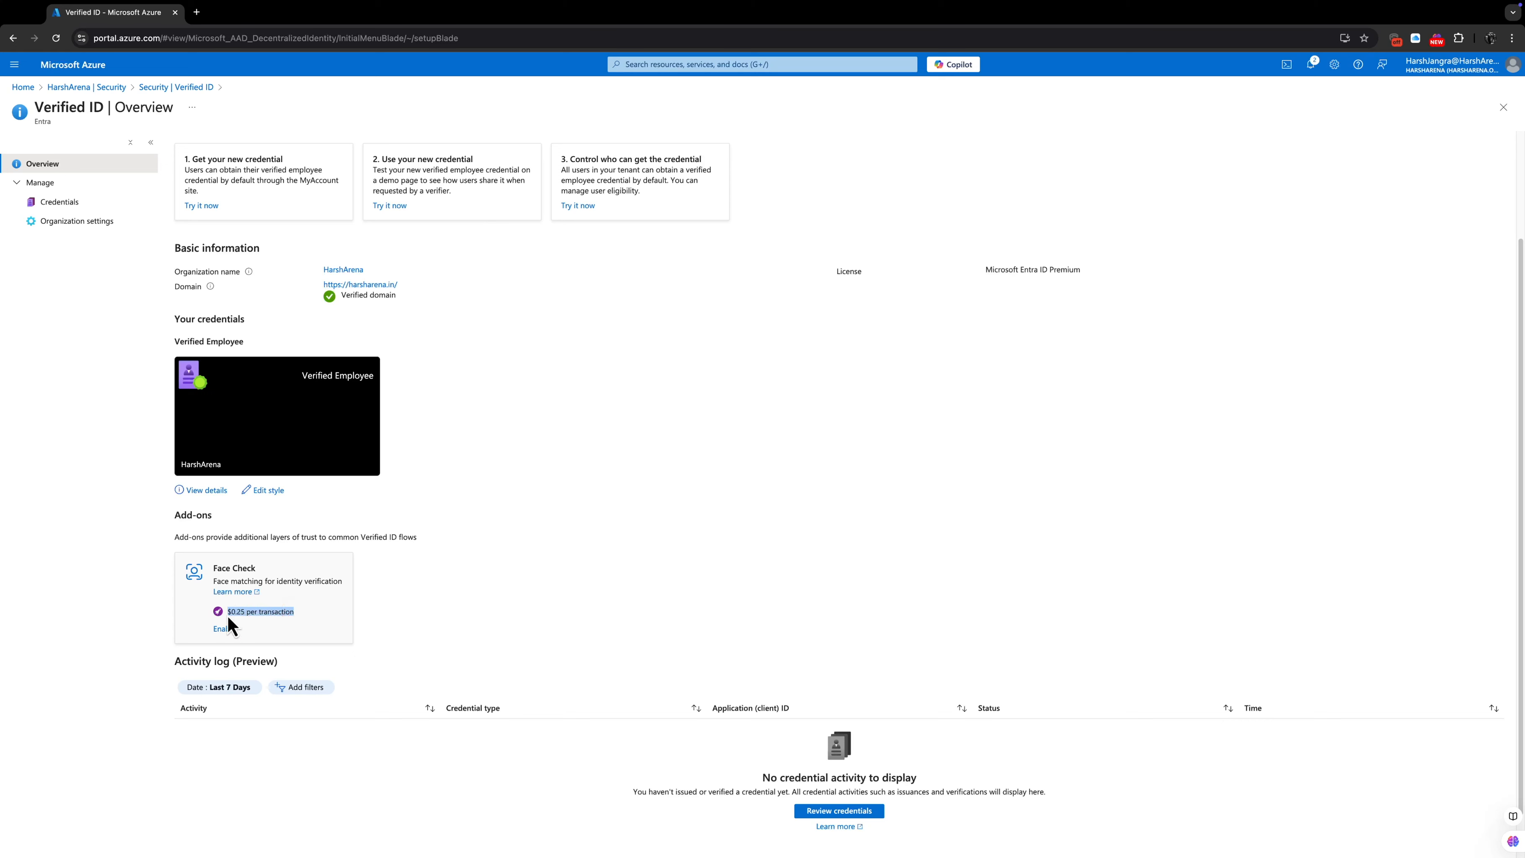
{"action": "left_click", "coordinate": [483, 628]}
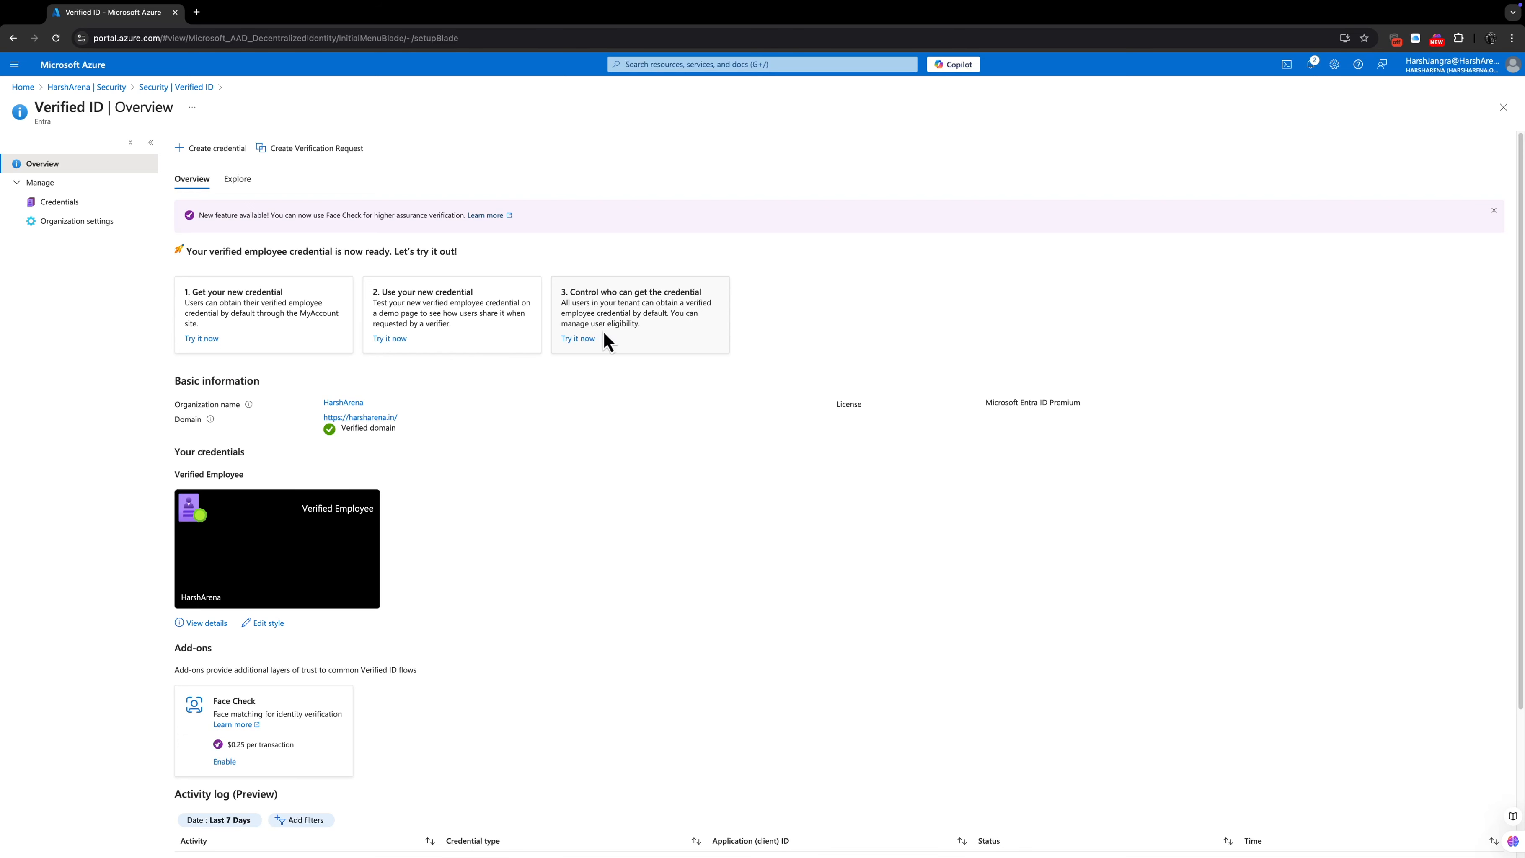
Step: Look through the credentials list and the organization settings, examining the decentralized identifier (DID)
{"action": "left_click", "coordinate": [80, 209]}
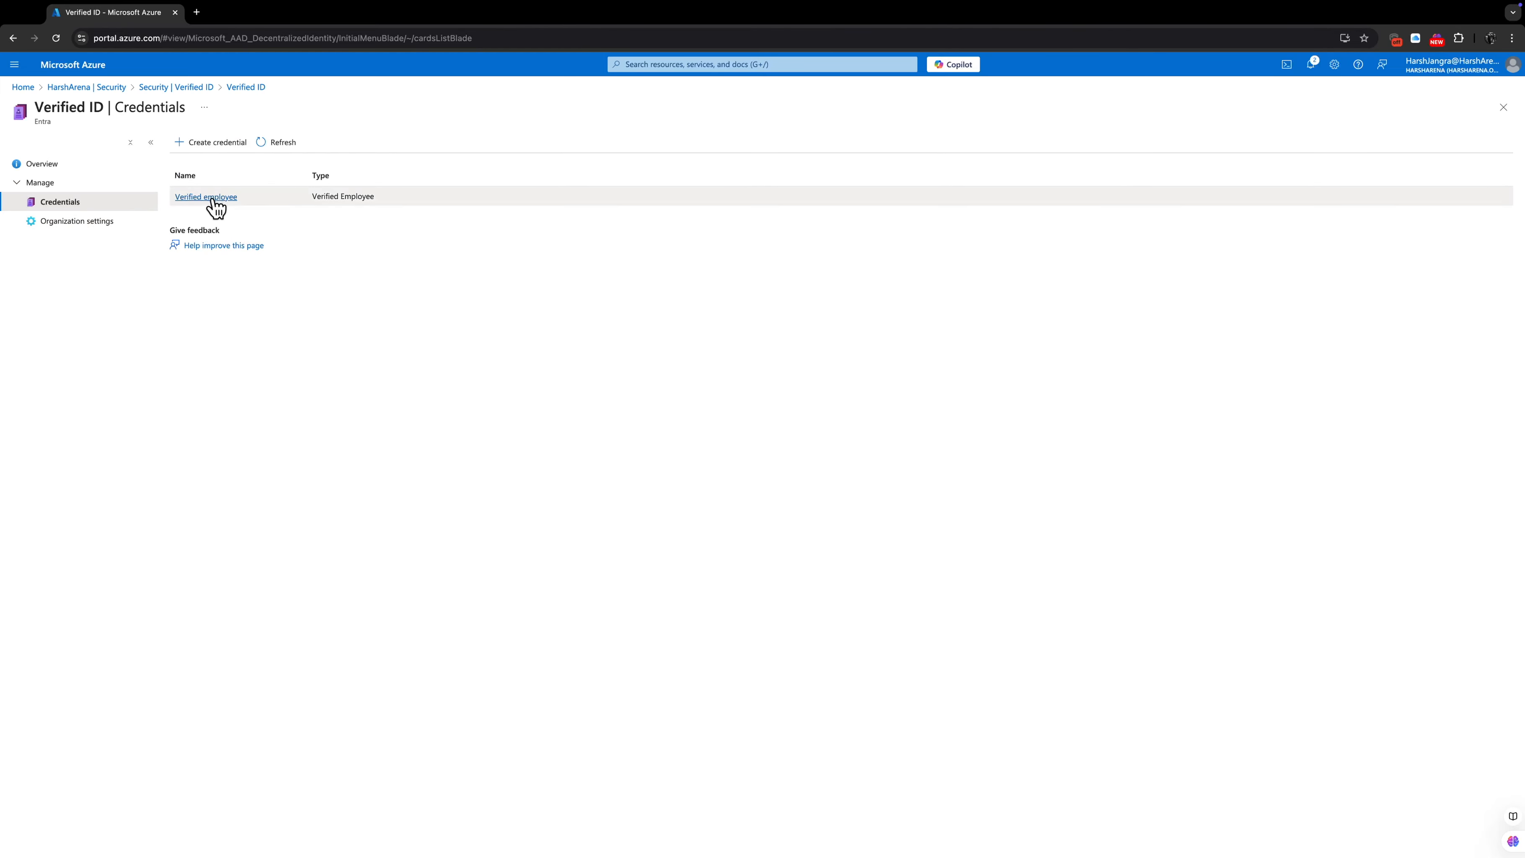
{"action": "left_click", "coordinate": [116, 230]}
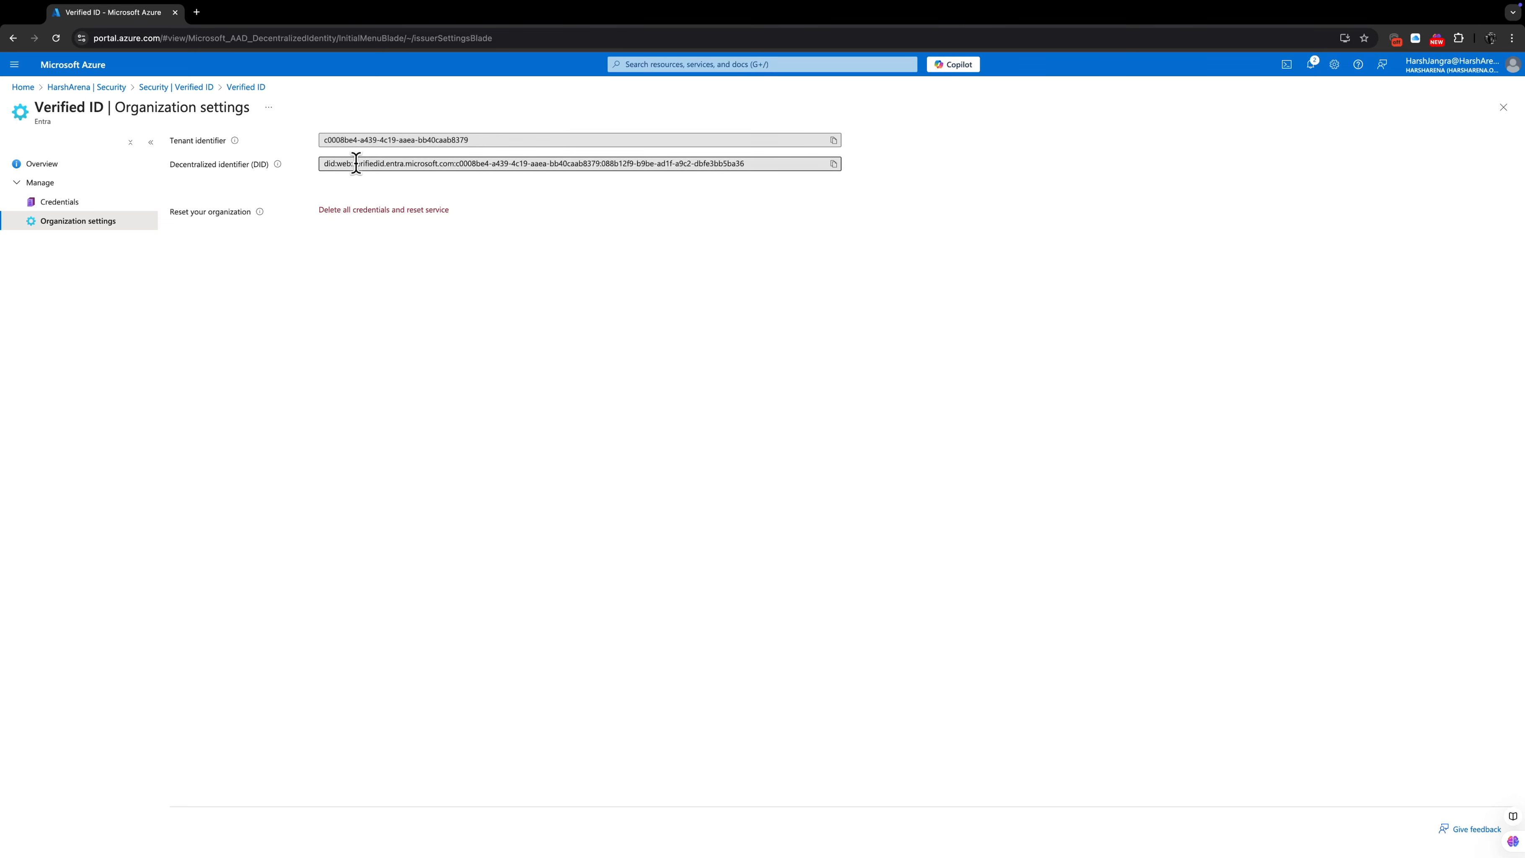
{"action": "left_click_drag", "start_coordinate": [324, 163], "coordinate": [748, 164]}
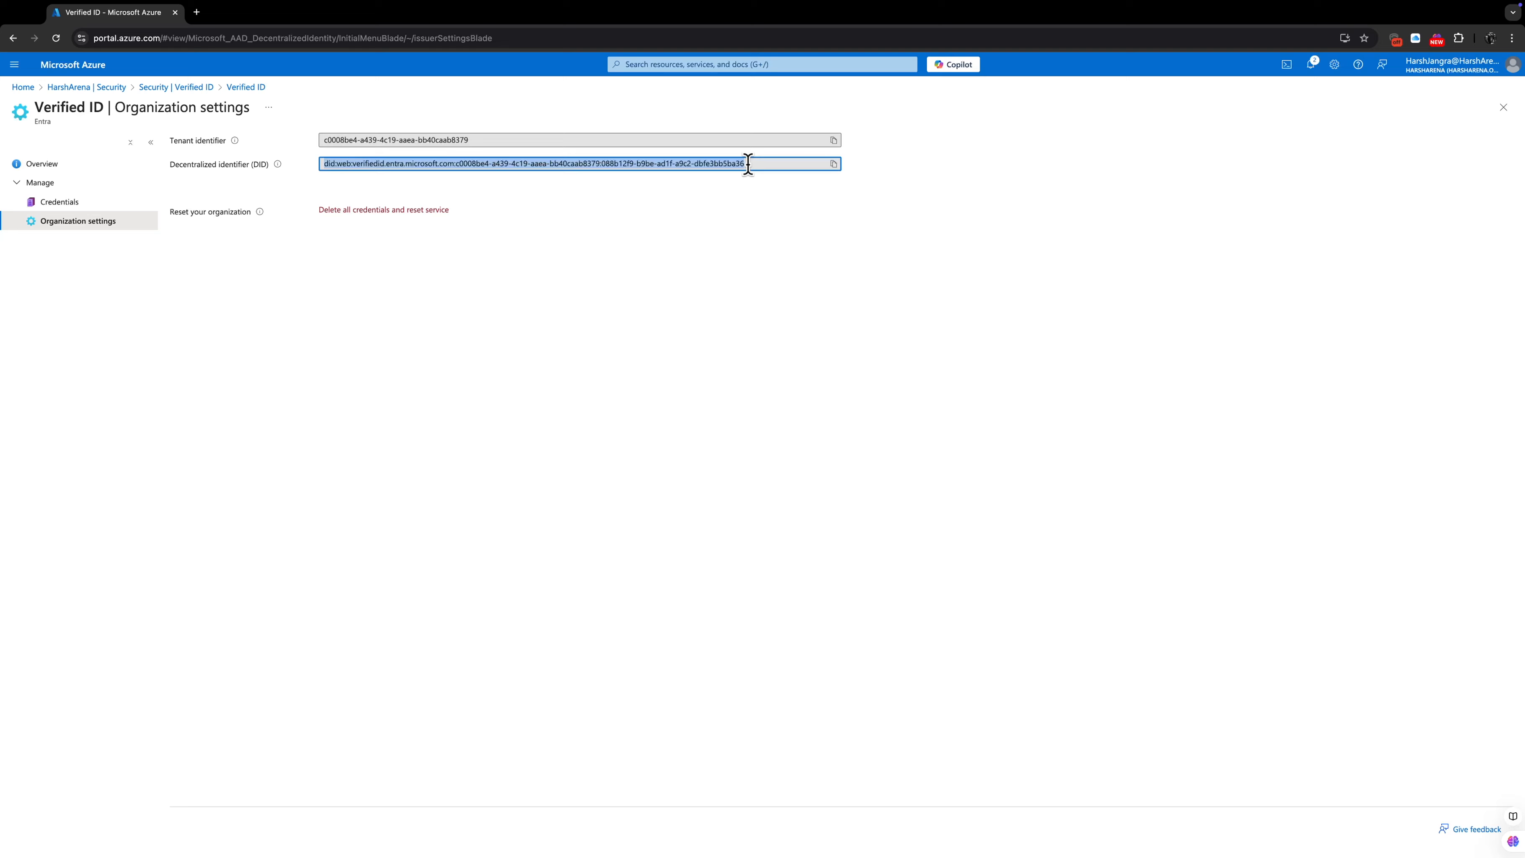
Step: Get the new credential through the My Account site by requesting the Verified ID and saving it in Microsoft Authenticator with the QR code
{"action": "left_click", "coordinate": [50, 170]}
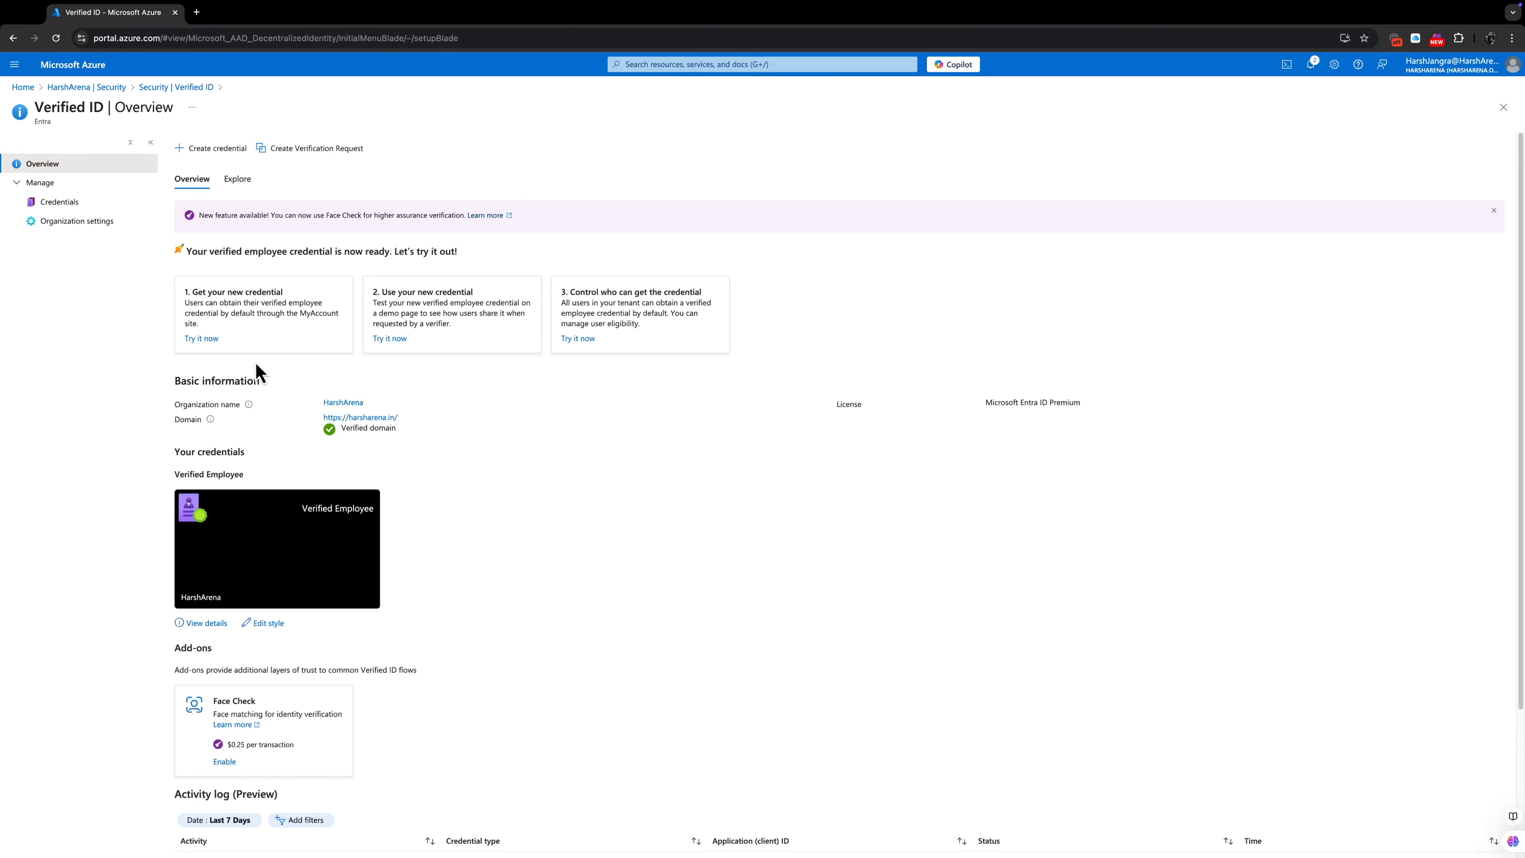
{"action": "left_click", "coordinate": [202, 339]}
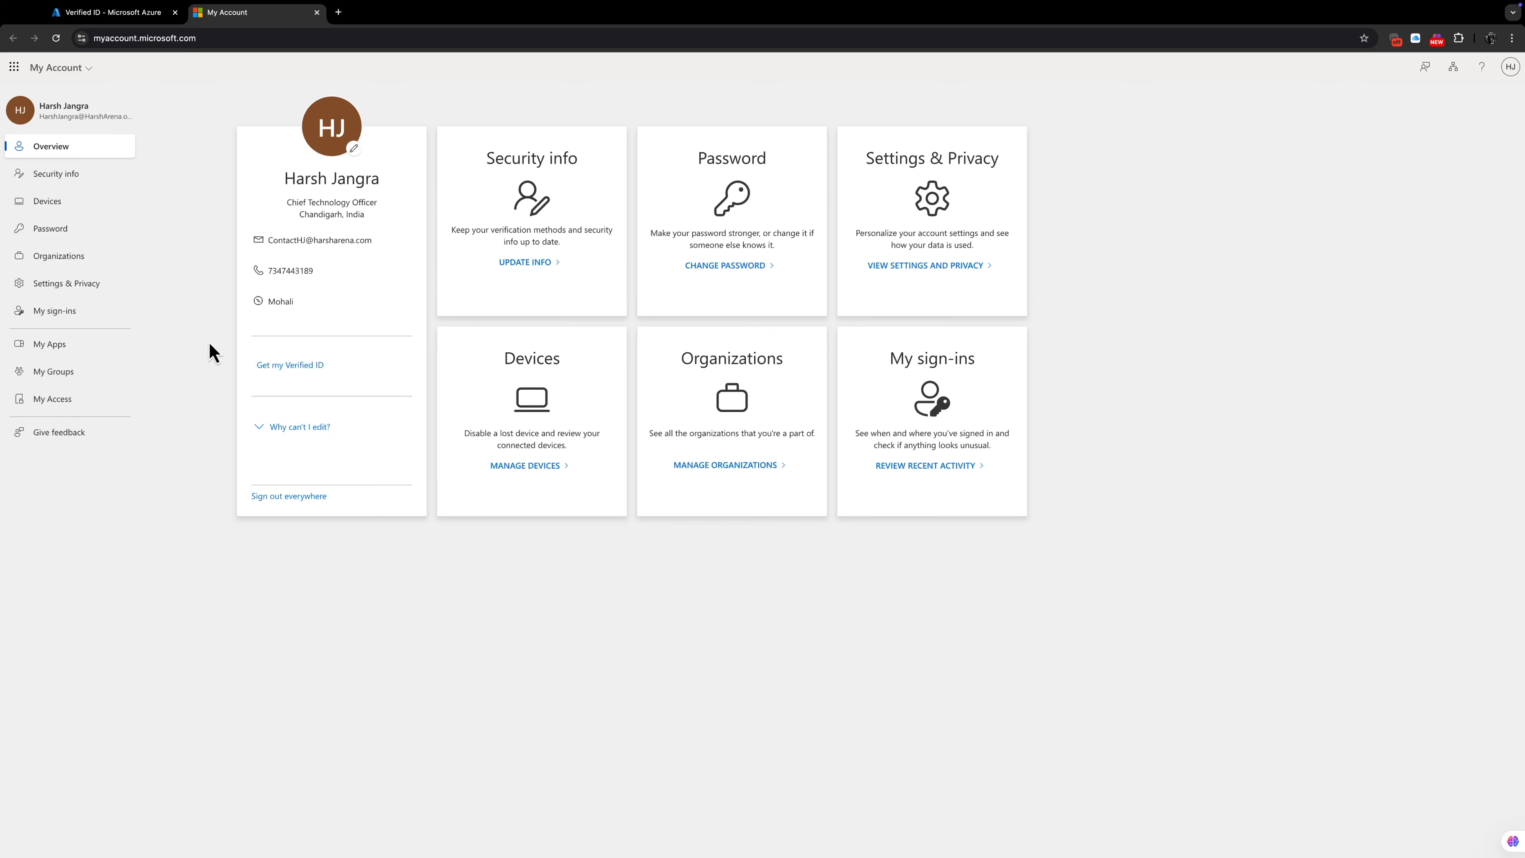
{"action": "left_click", "coordinate": [313, 368]}
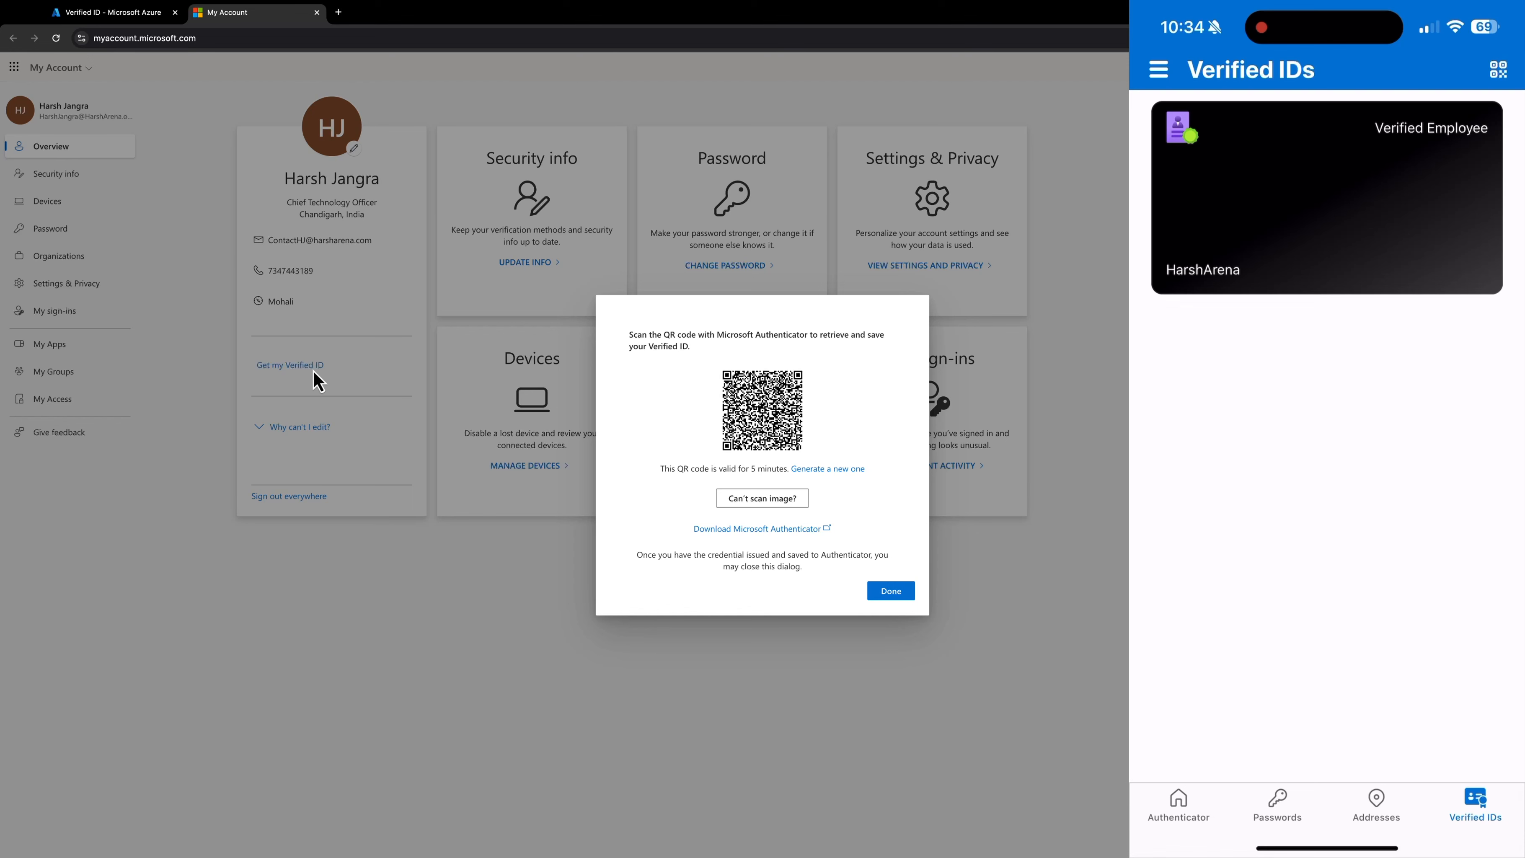
{"action": "left_click", "coordinate": [879, 590]}
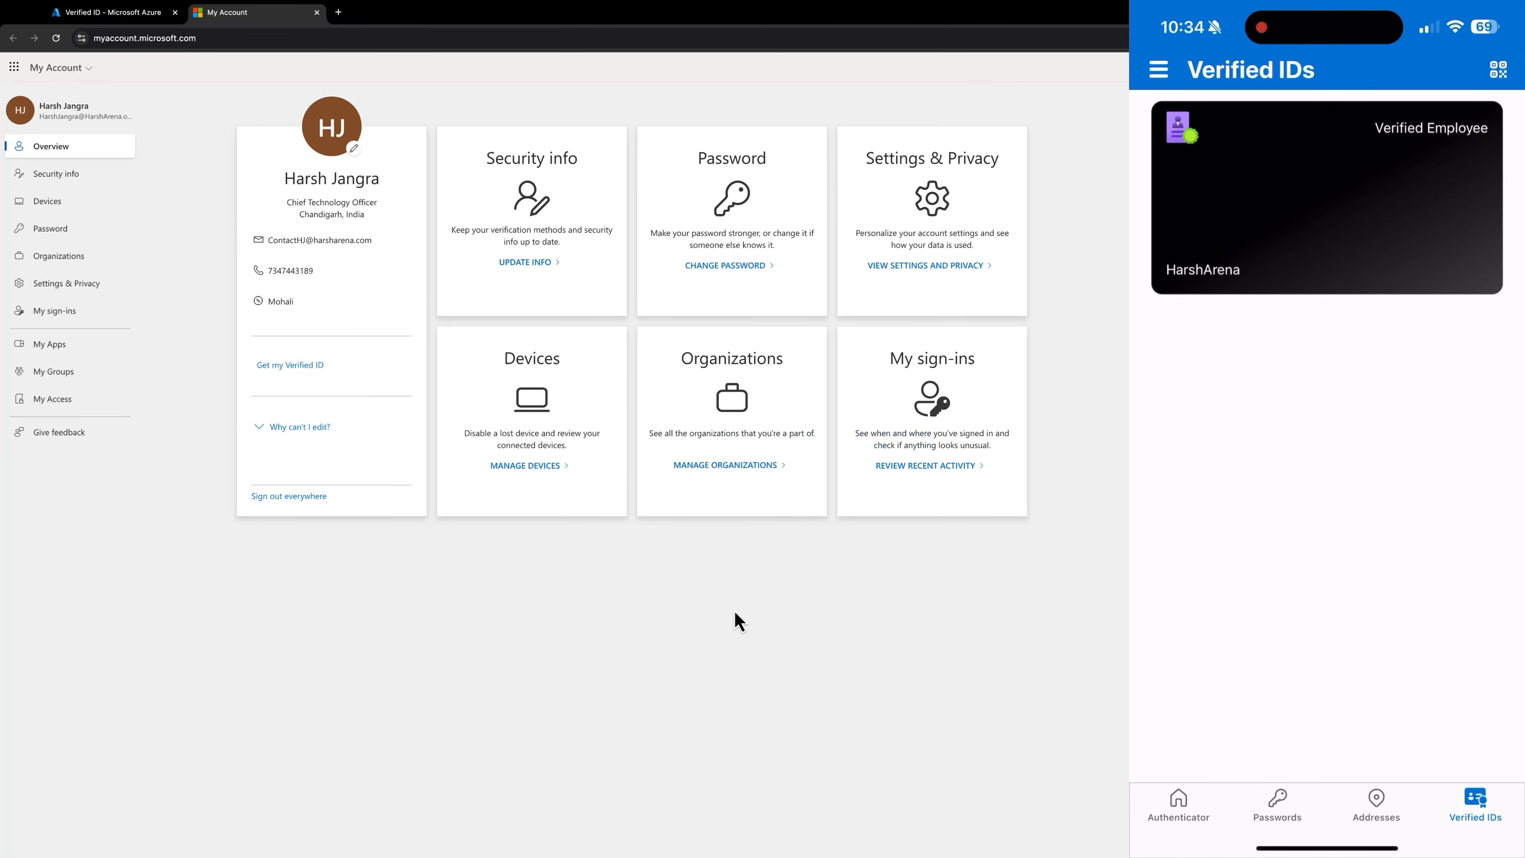
Step: Open the Proseware demo from the Azure portal's Verified ID overview and request discount access by verifying the employee credential
{"action": "left_click", "coordinate": [143, 19]}
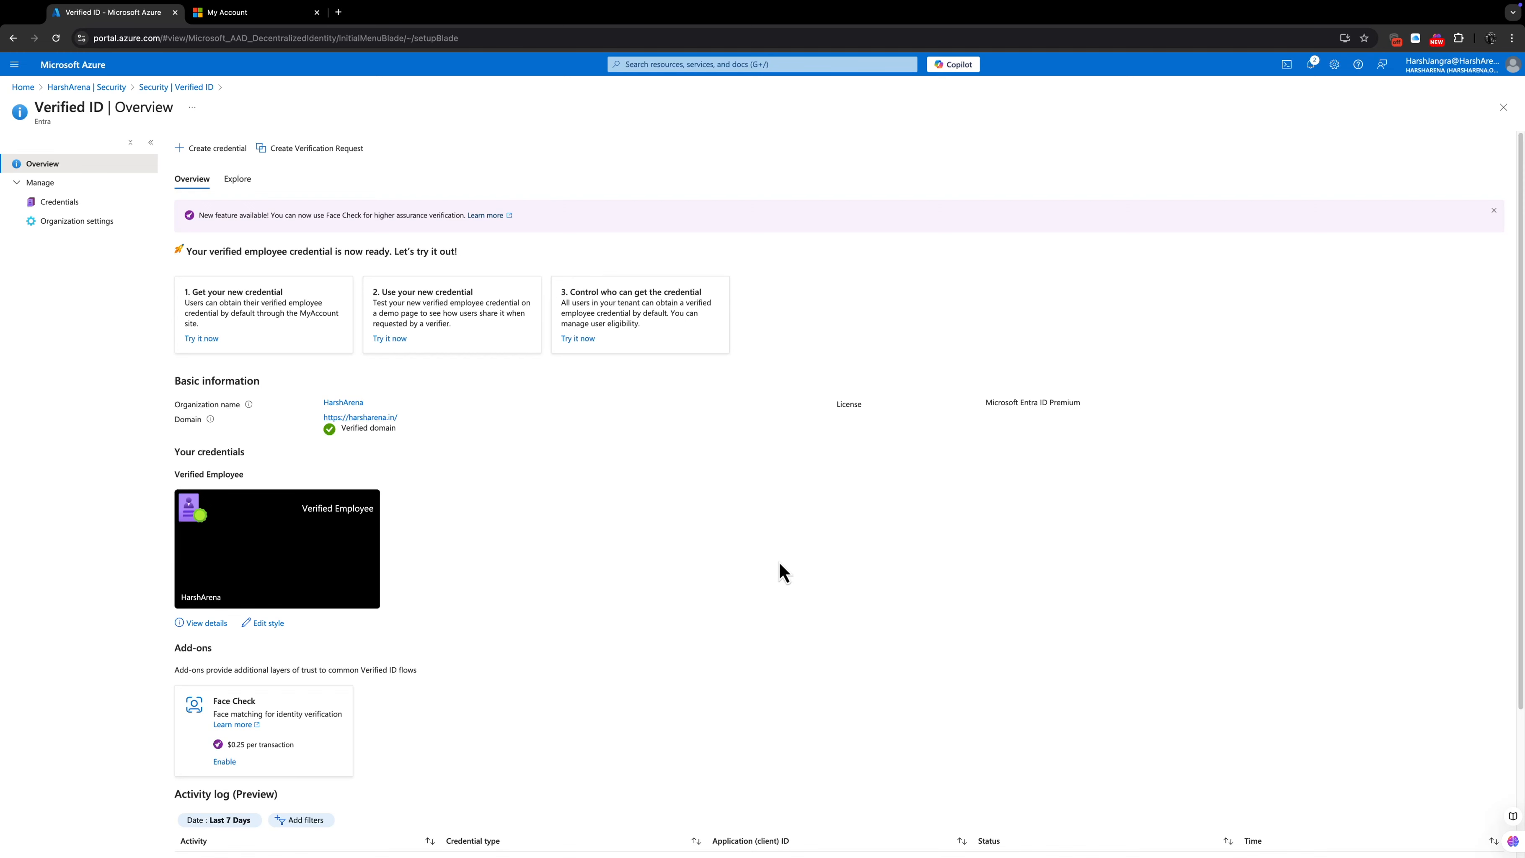
{"action": "left_click", "coordinate": [399, 343]}
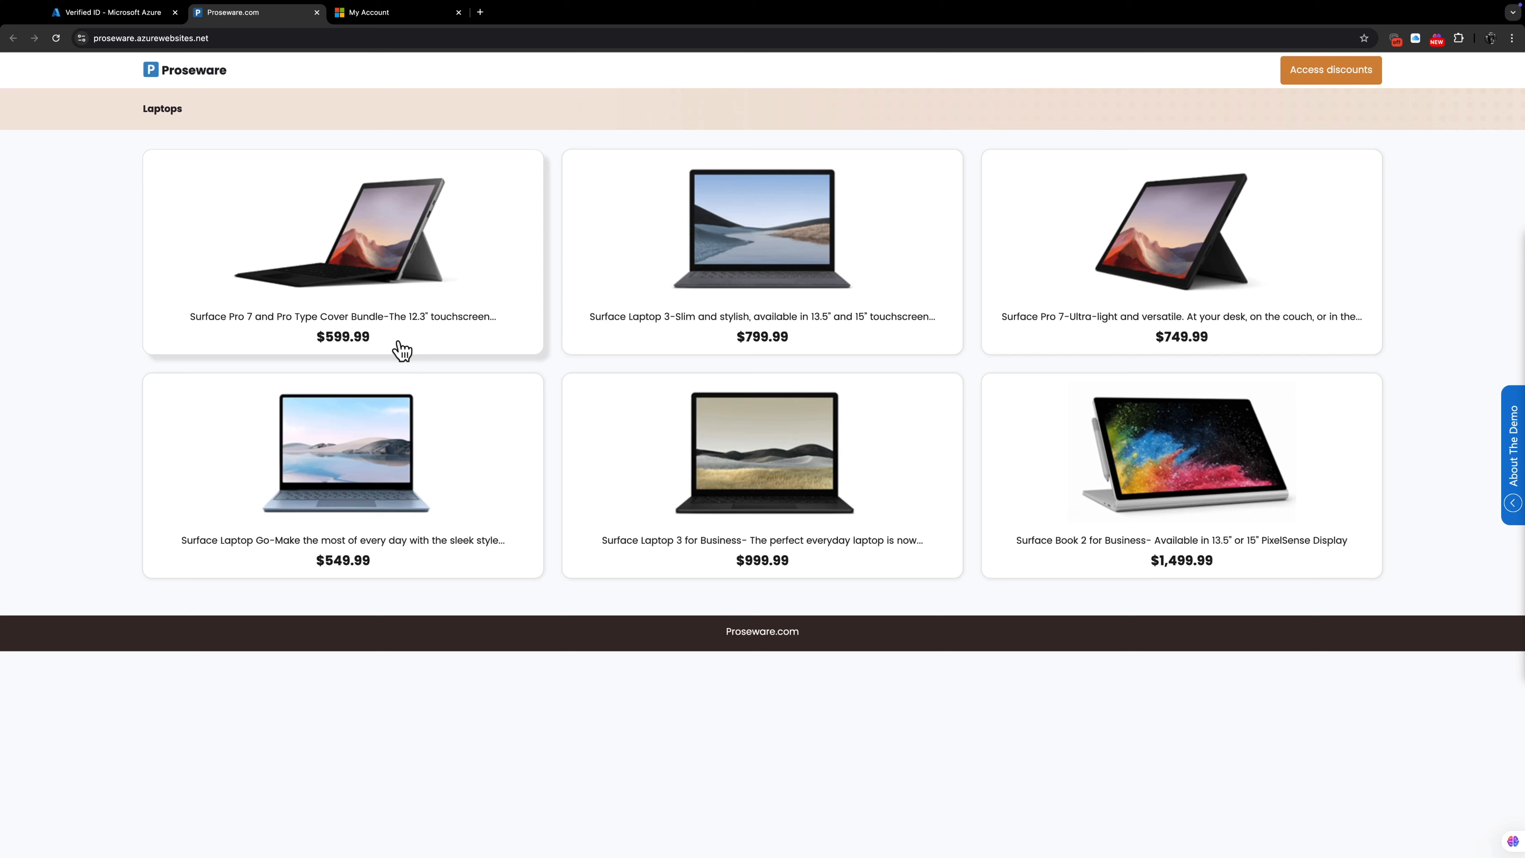
{"action": "left_click", "coordinate": [1338, 87]}
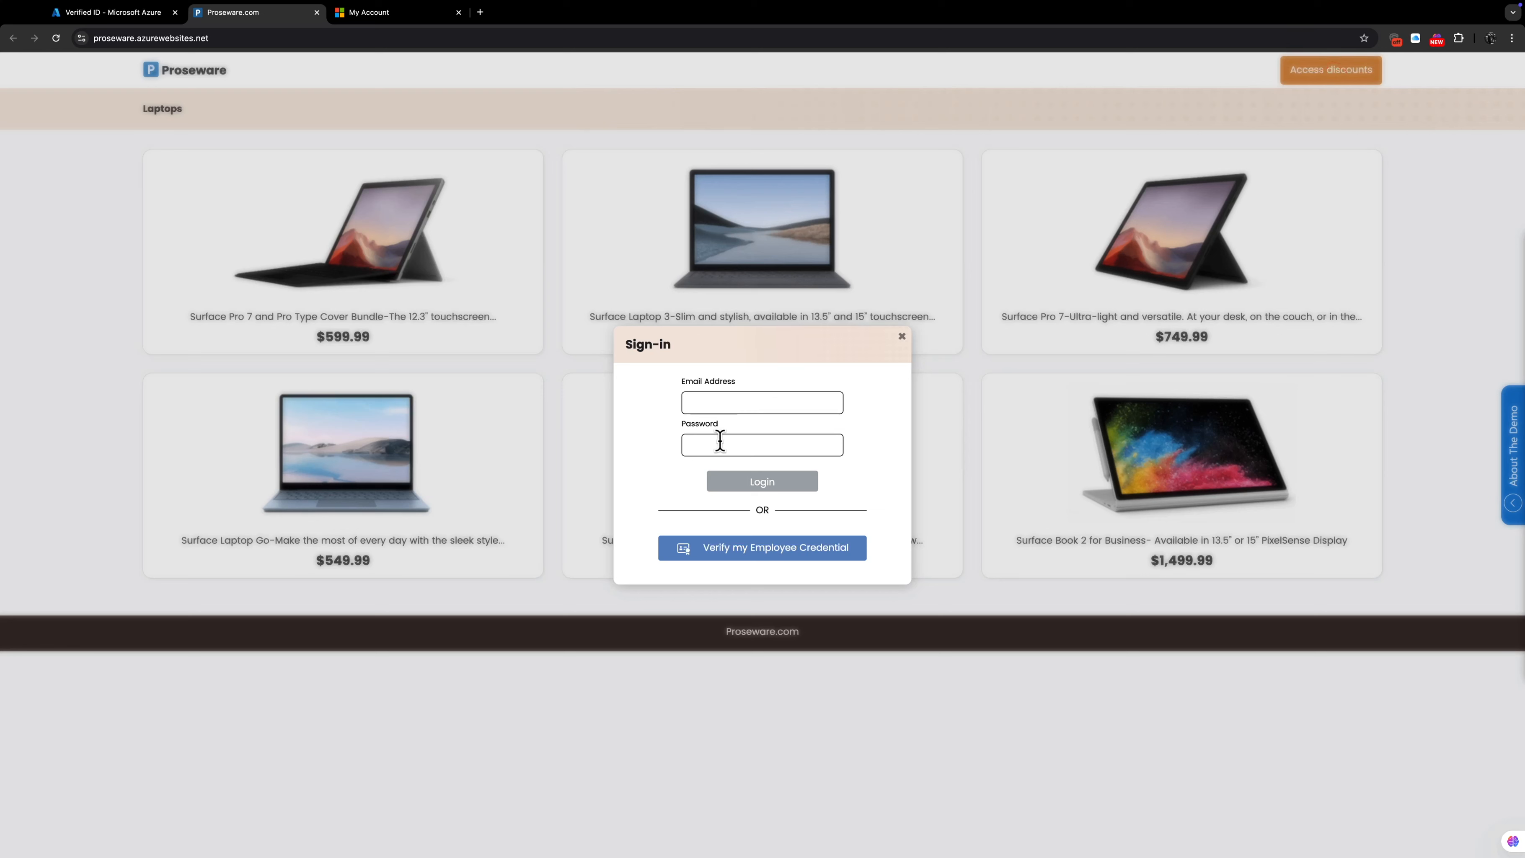
{"action": "left_click", "coordinate": [745, 557]}
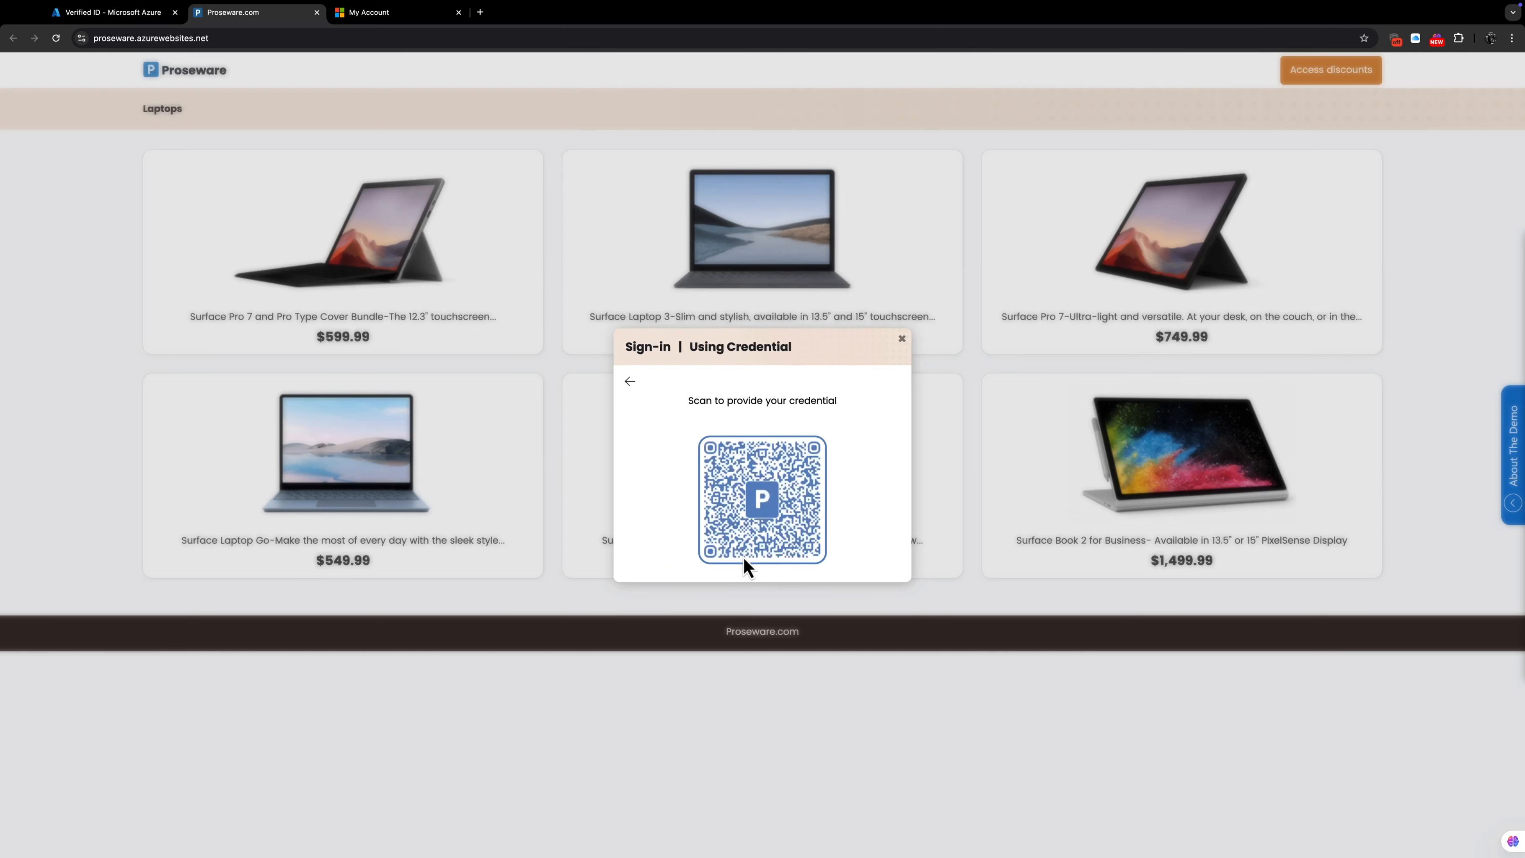